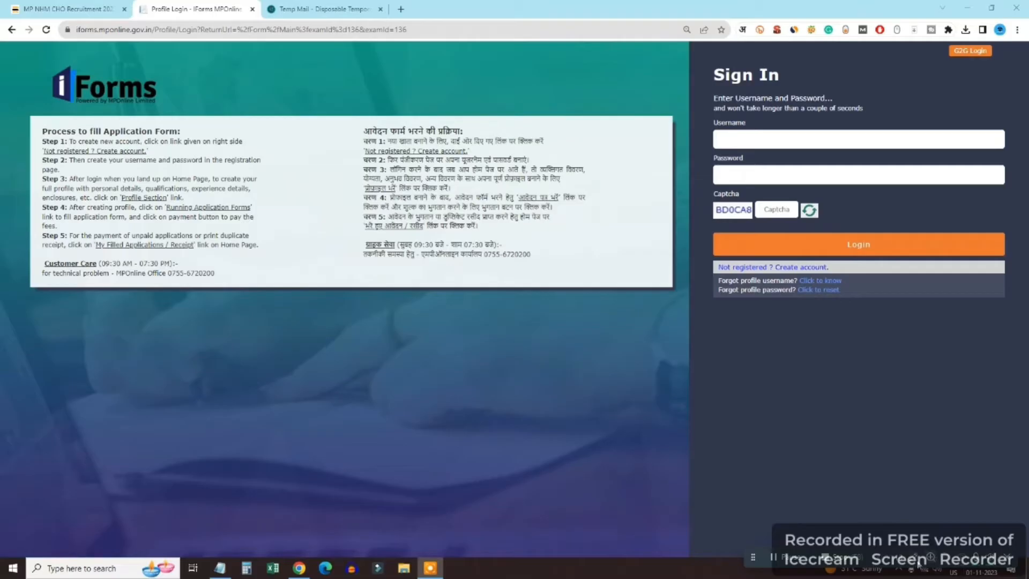
Open the new-account registration form from the Sign In panel's 'Not registered ? Create account.' link
click(917, 564)
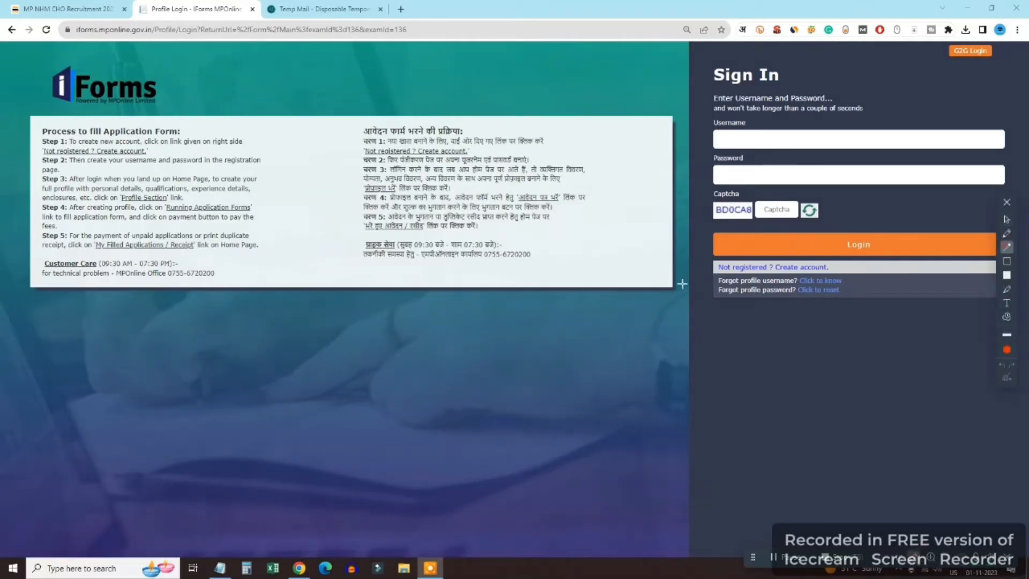
drag(638, 312, 709, 271)
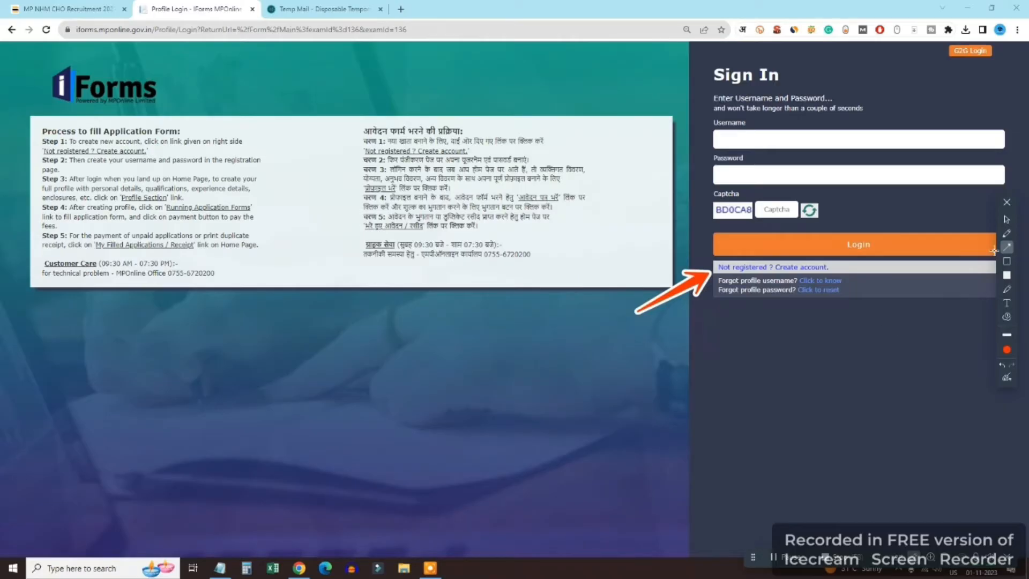
key(ctrl+z)
click(1007, 219)
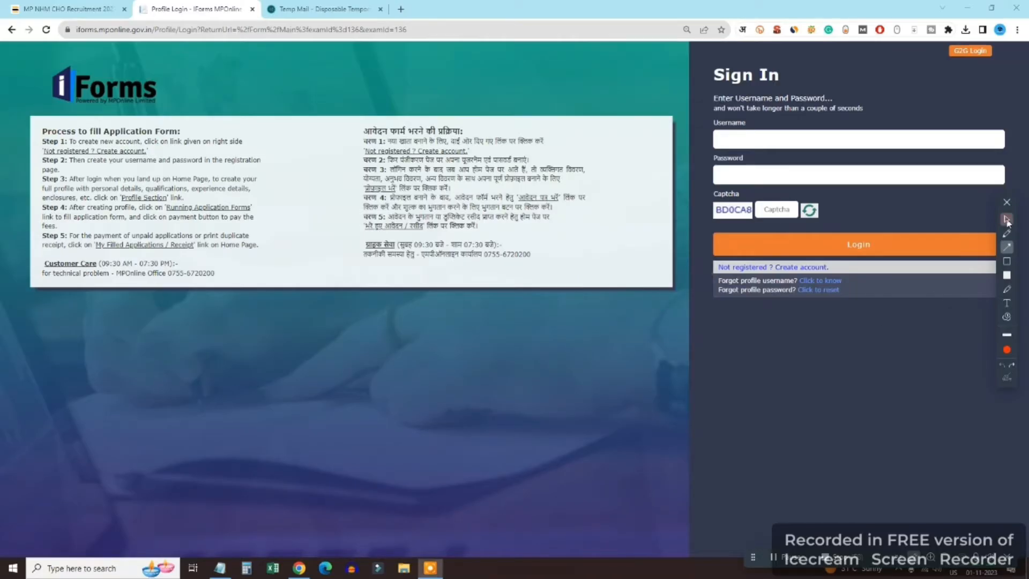
click(786, 267)
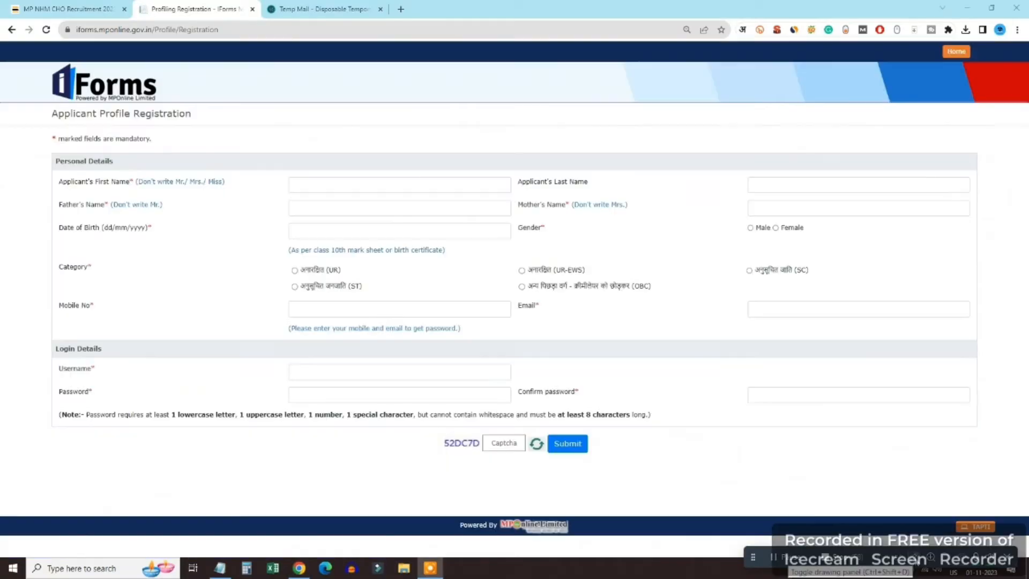
Enter the applicant's first and last names on the registration form
click(915, 559)
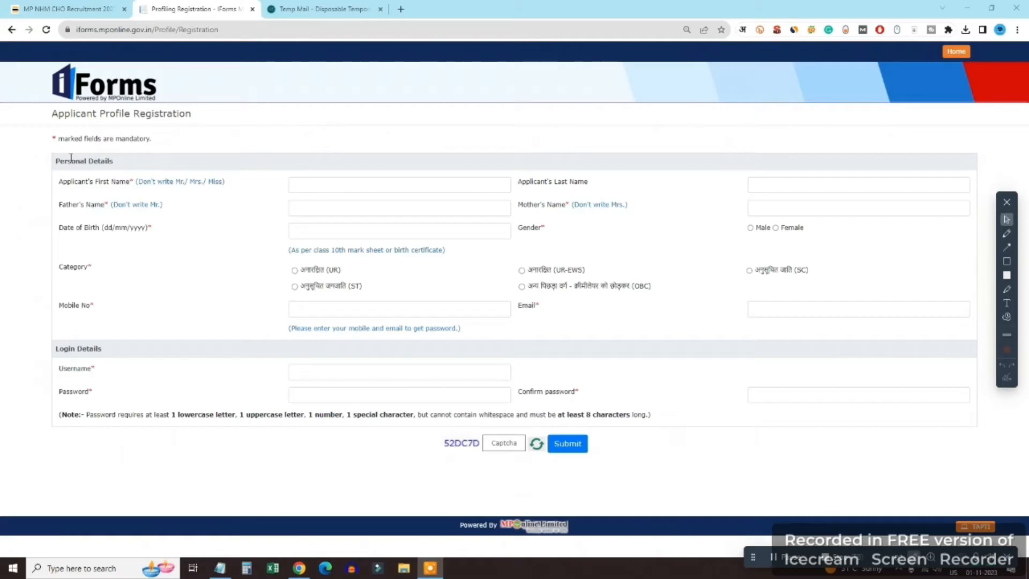
click(1006, 233)
drag(129, 169, 200, 157)
drag(571, 170, 620, 168)
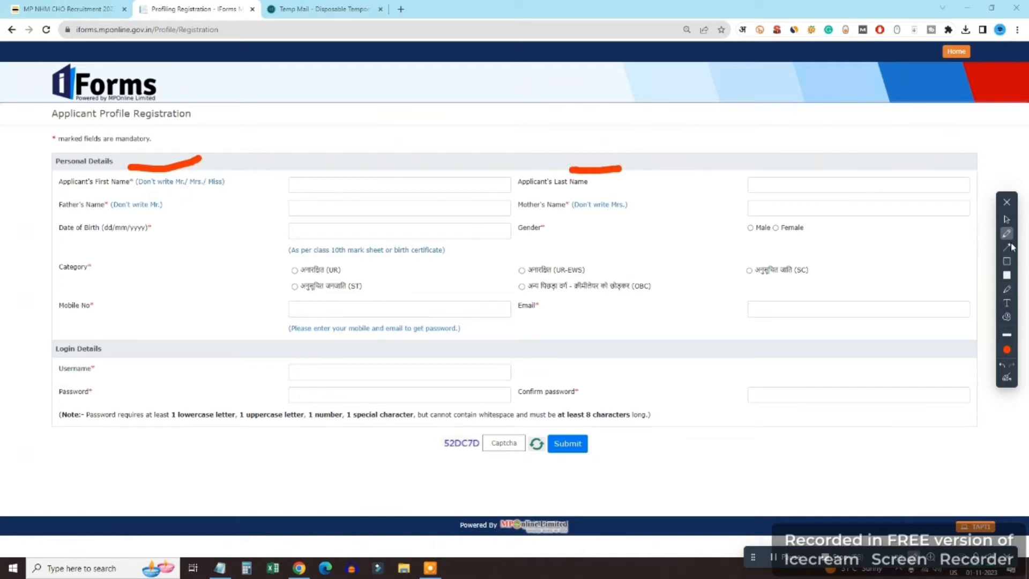
click(1007, 221)
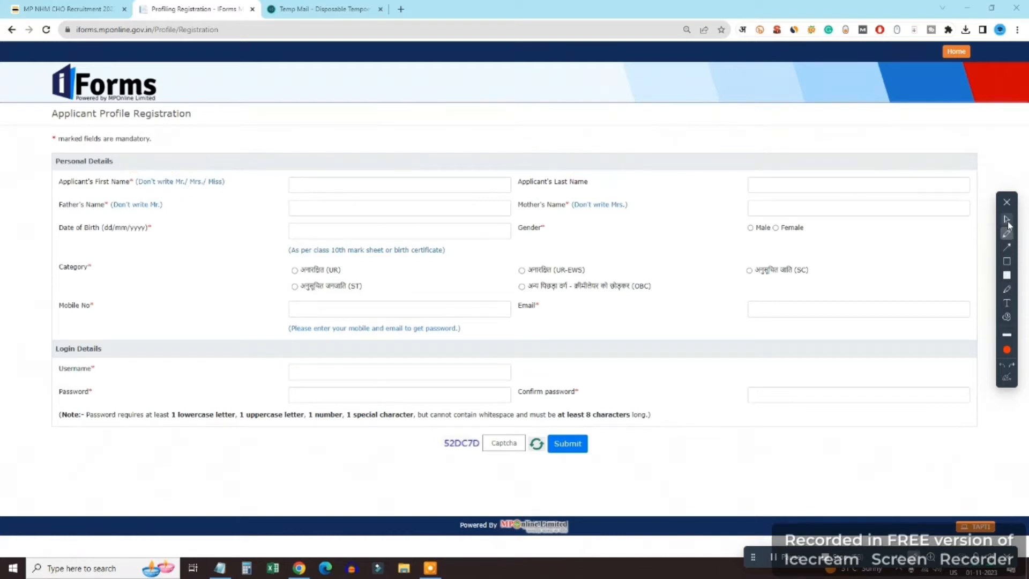
click(389, 191)
key(Tab)
key(Tab)
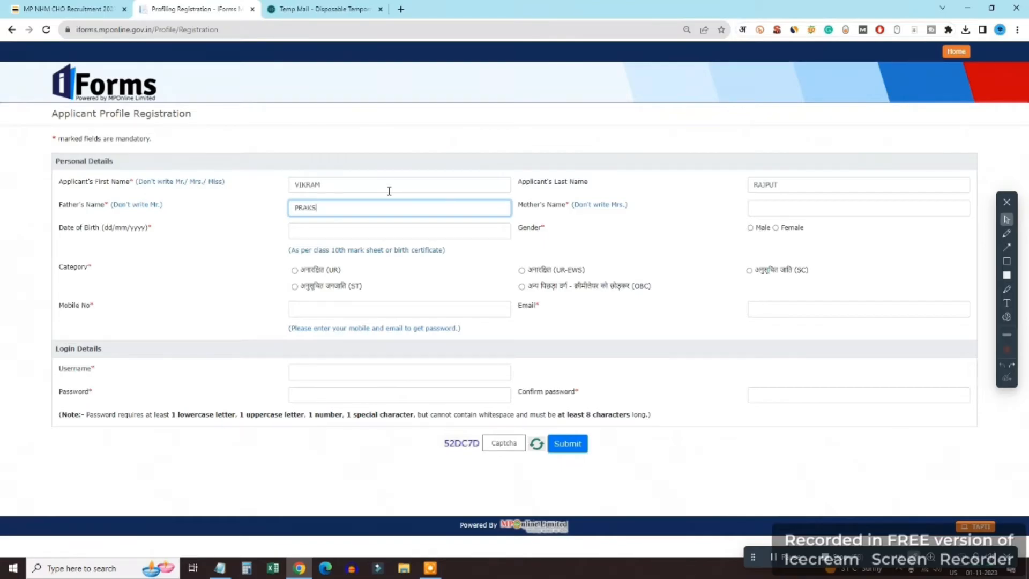
key(Tab)
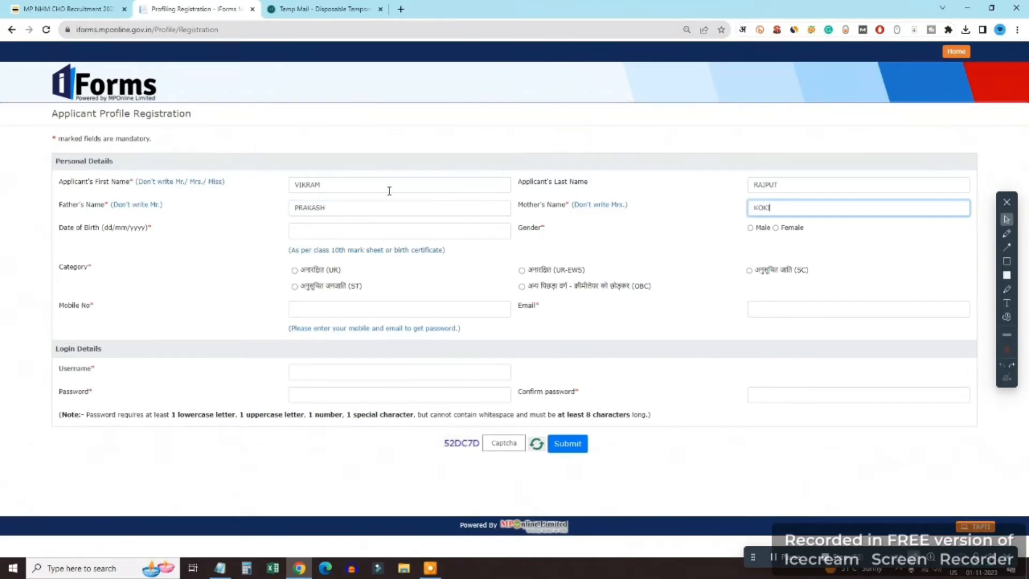
key(Tab)
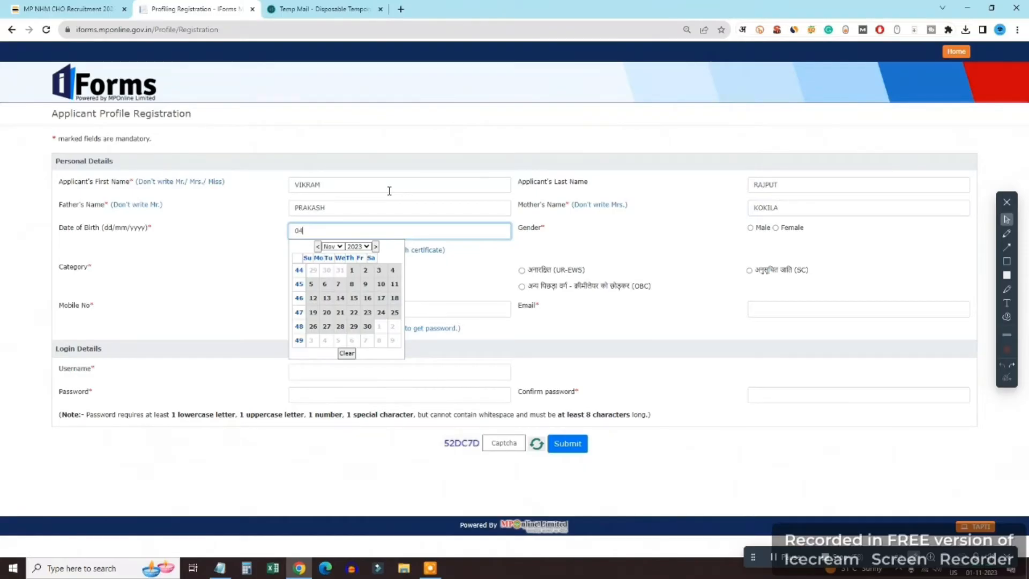
key(Tab)
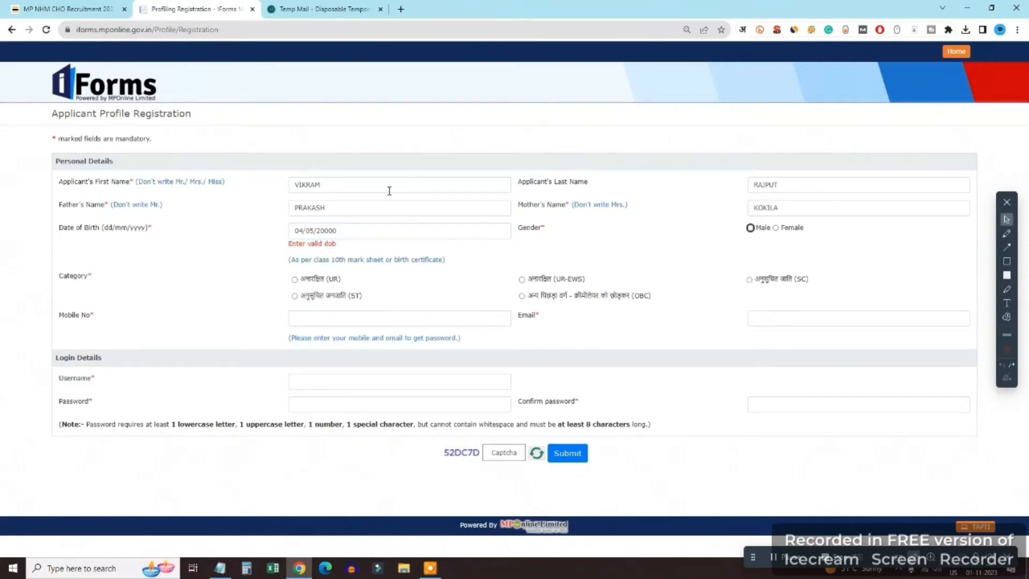
key(shift+Tab)
key(Right)
key(Tab)
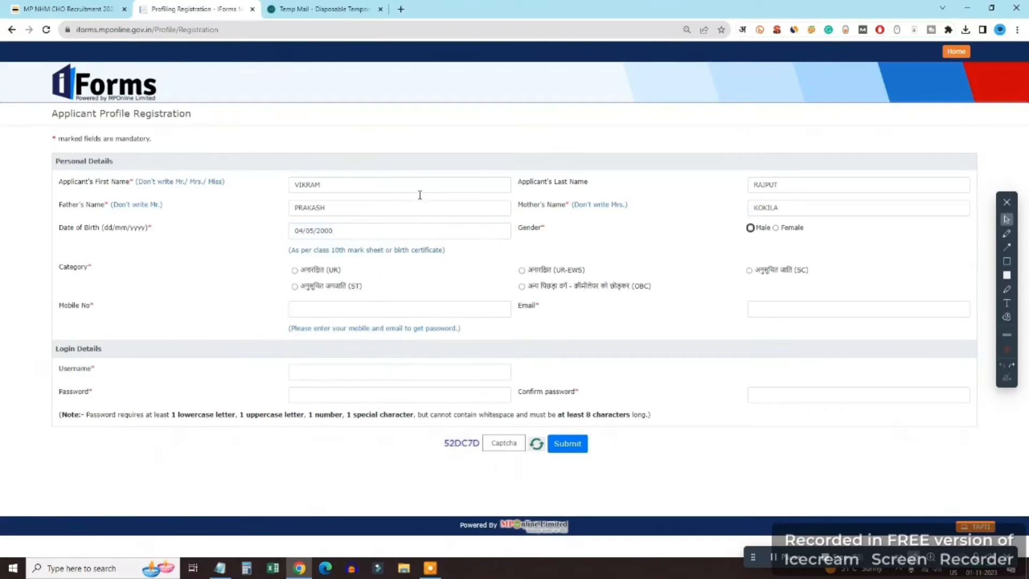
click(750, 227)
Choose the UR category and enter the mobile number, e-mail address and username
click(294, 270)
click(362, 311)
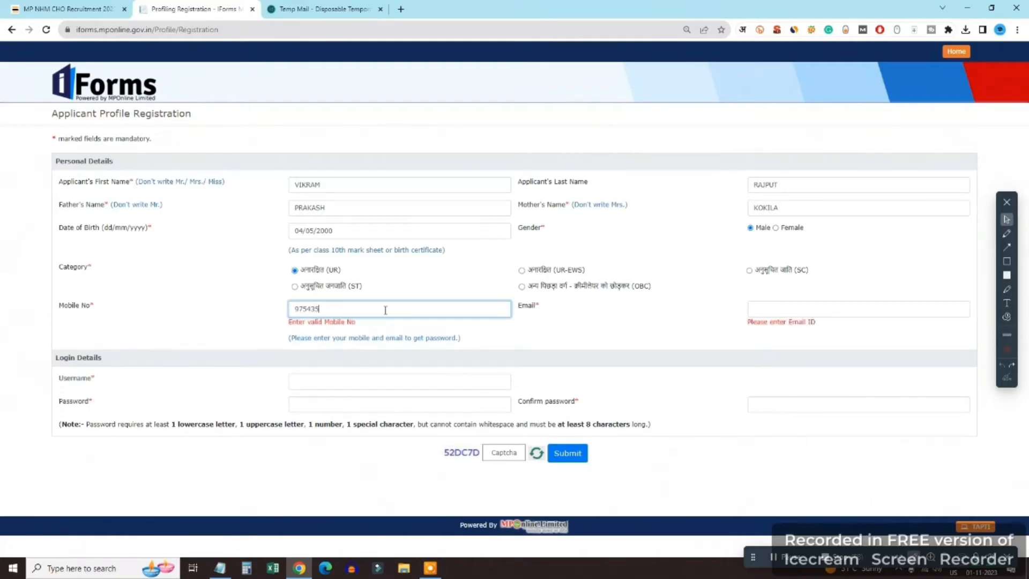
key(Tab)
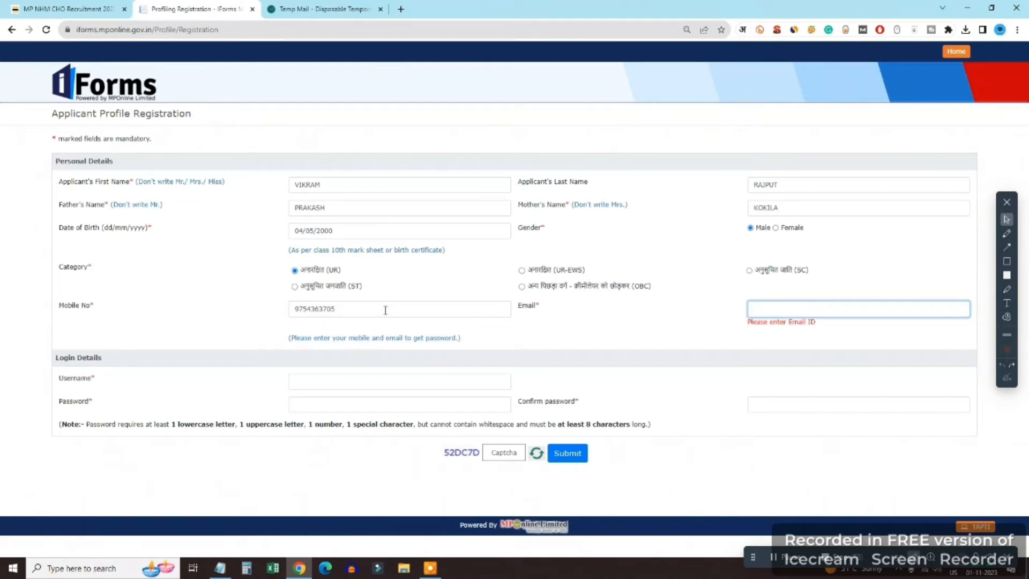
key(Tab)
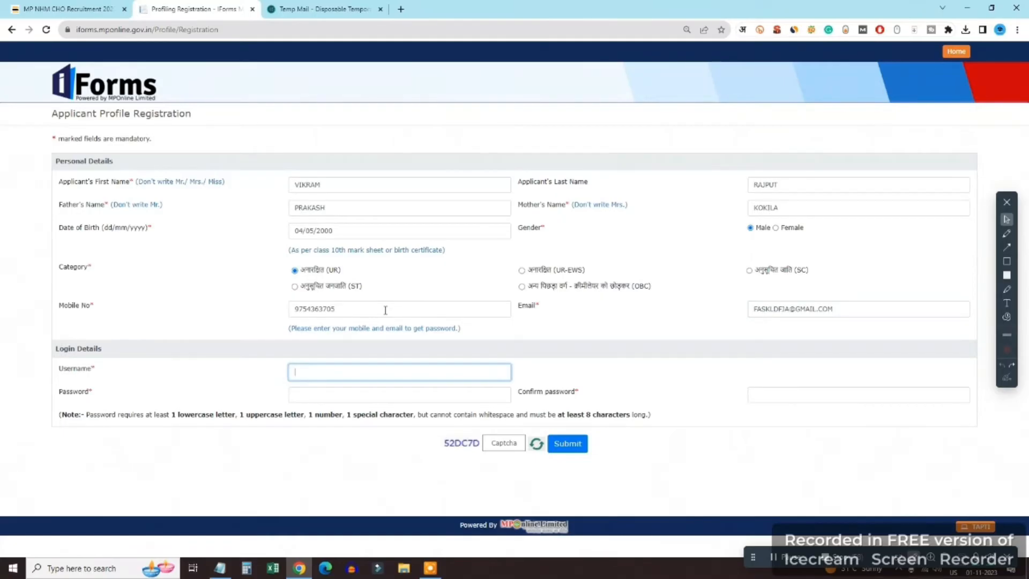
key(ctrl+v)
Set the account password and a matching confirmation password
click(410, 400)
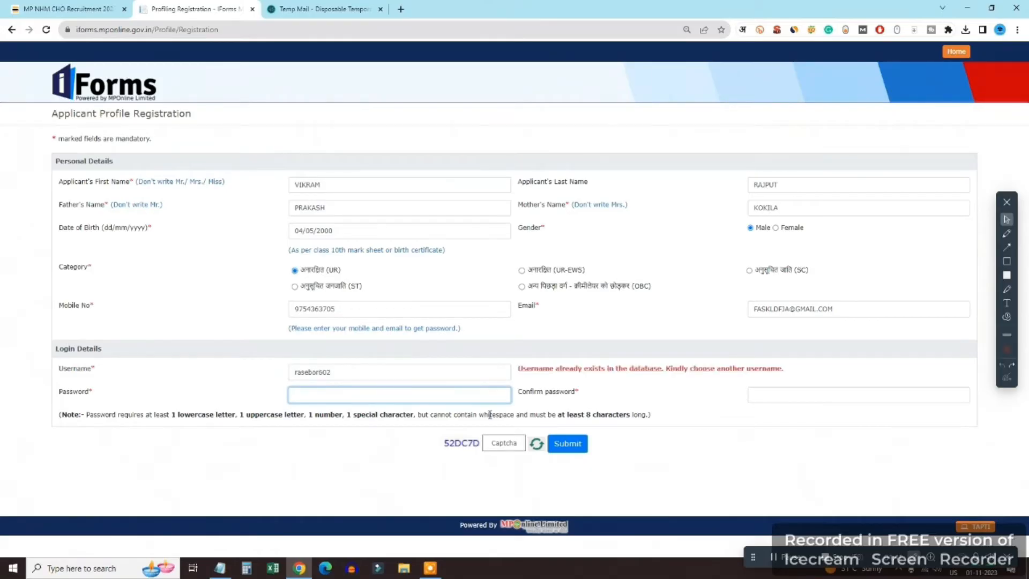
text(••••••••••)
key(Tab)
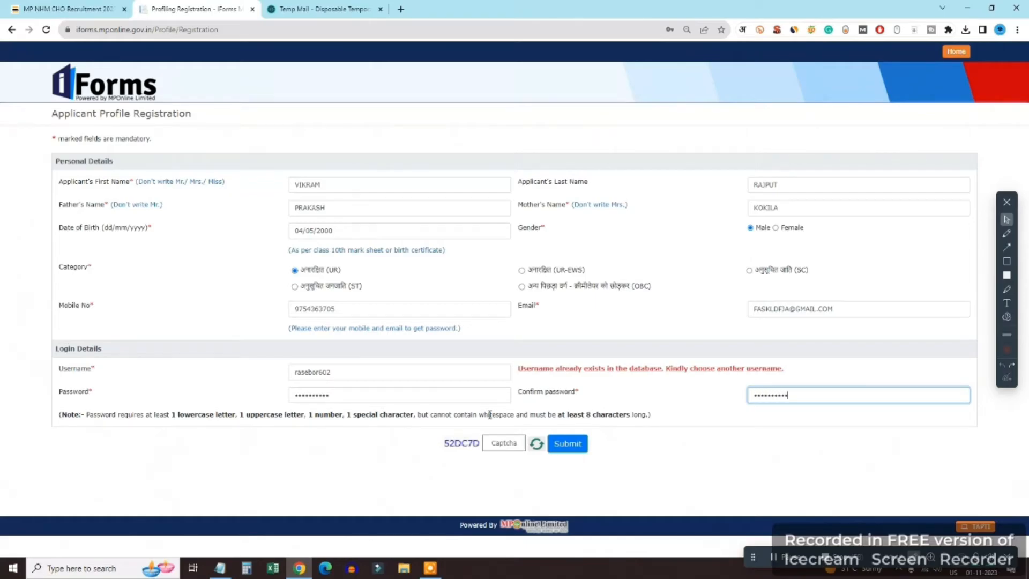
click(504, 443)
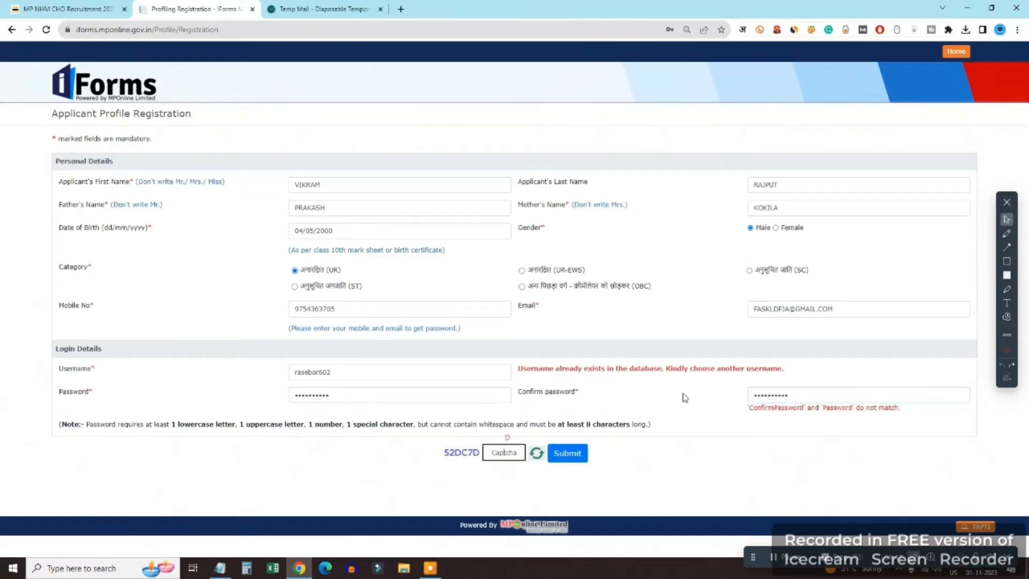
double_click(811, 394)
text(•)
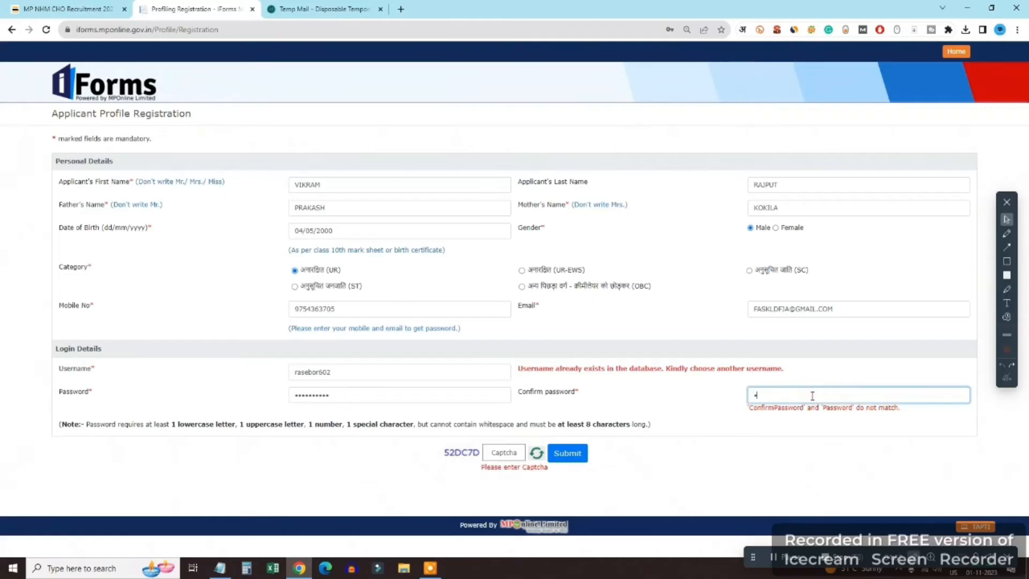
text(••••••••••)
key(Tab)
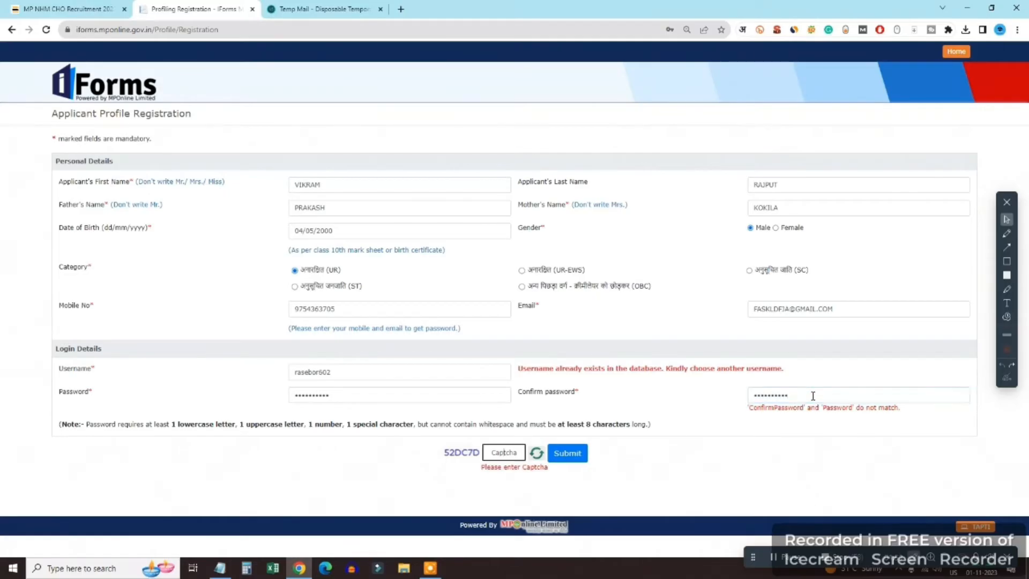
double_click(400, 394)
text(••••••)
key(Tab)
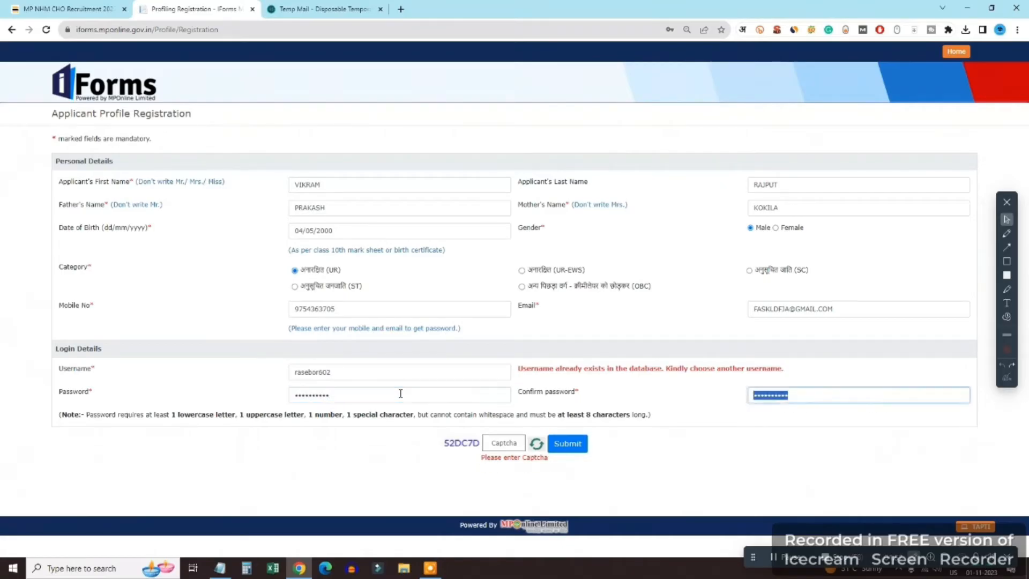
Enter the captcha and submit the registration
click(499, 443)
text(52)
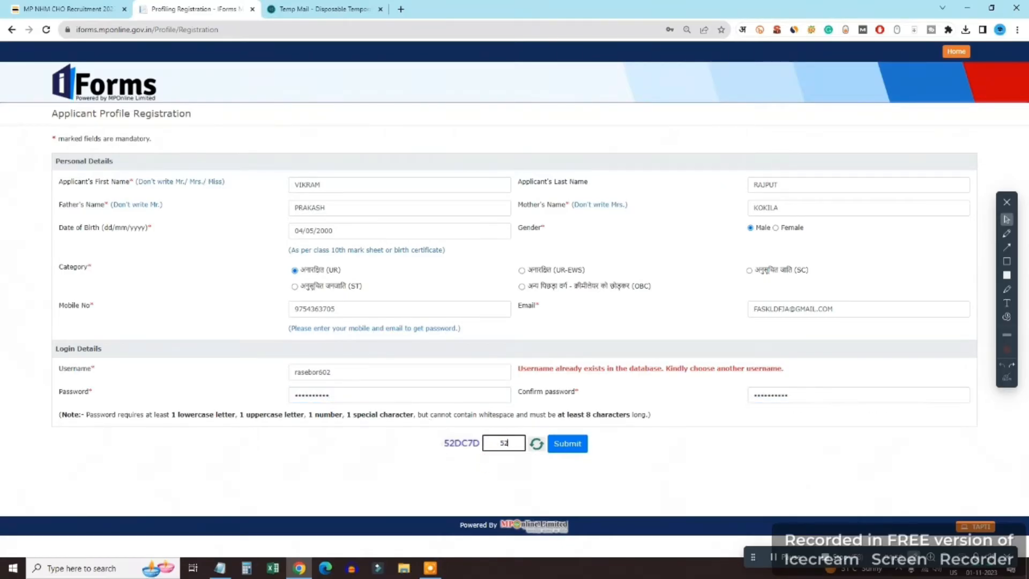
text(DC7D)
click(1007, 233)
mouse_move(591, 423)
mouse_down()
mouse_move(606, 432)
mouse_move(655, 420)
mouse_up()
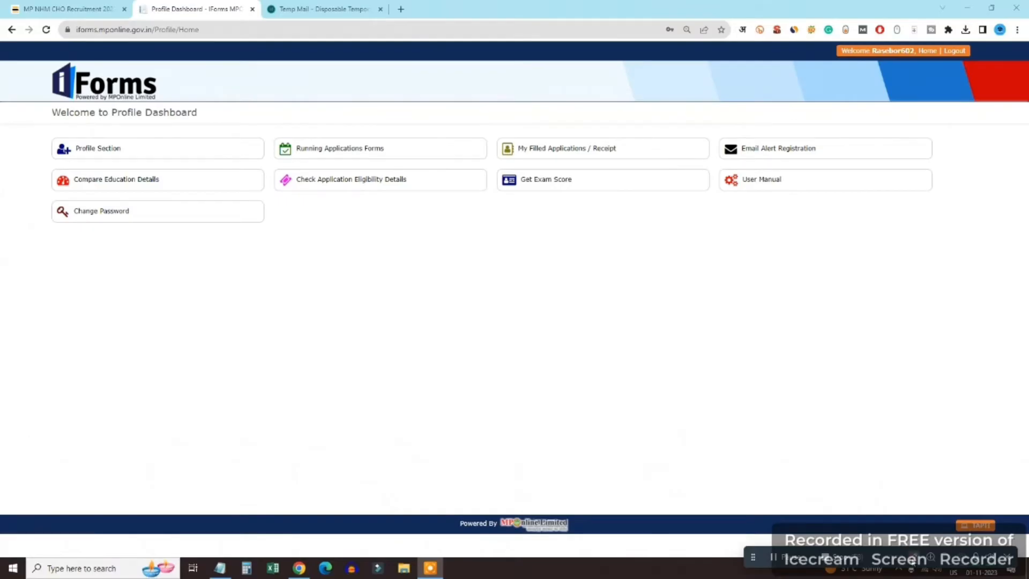
click(913, 558)
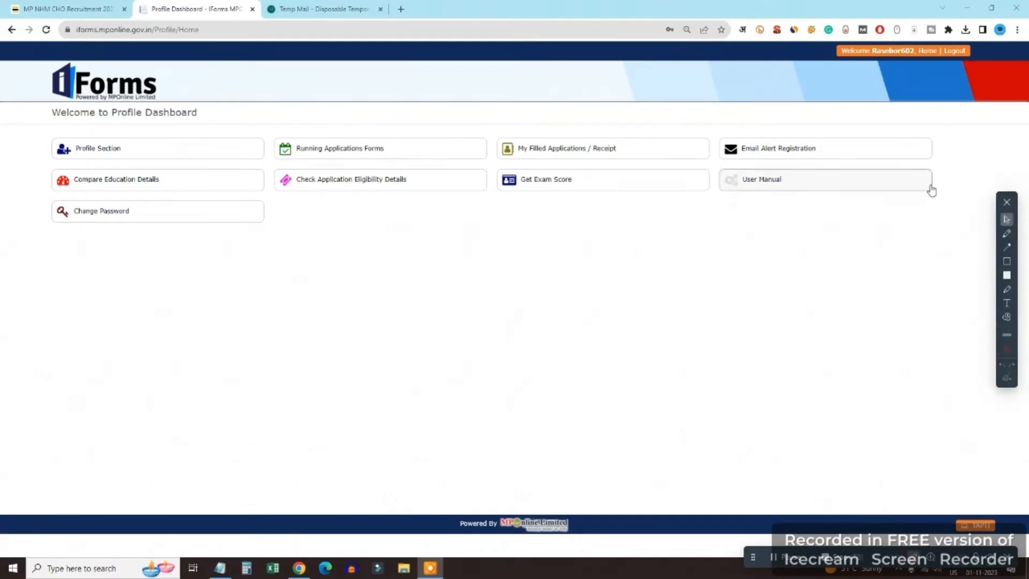
Open the profile's Personal Details section from the Profile Dashboard
click(1006, 234)
drag(122, 134, 198, 130)
mouse_move(381, 137)
mouse_down()
mouse_move(394, 143)
mouse_move(444, 120)
mouse_up()
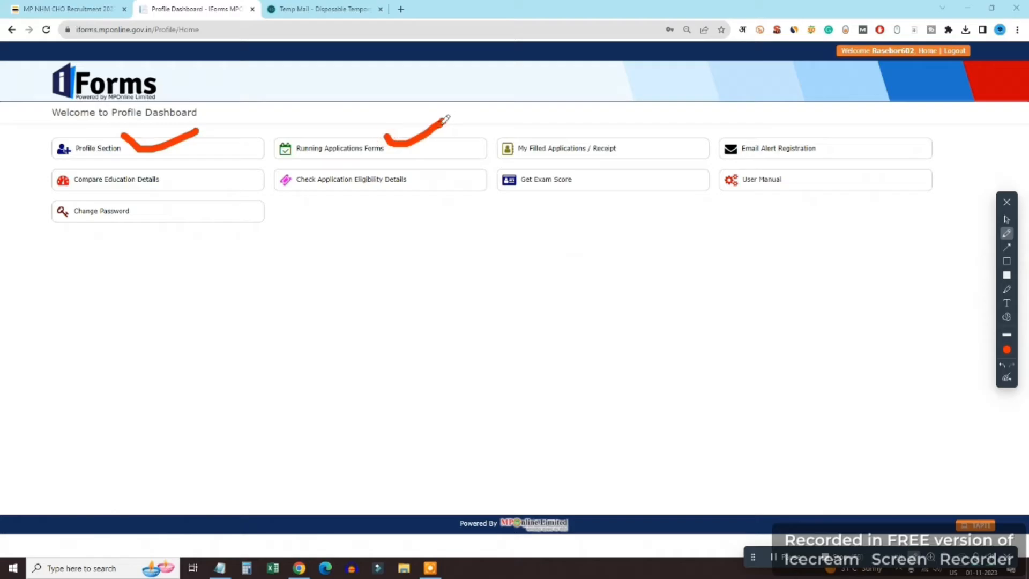
mouse_move(614, 131)
mouse_down()
mouse_move(621, 142)
mouse_move(673, 132)
mouse_up()
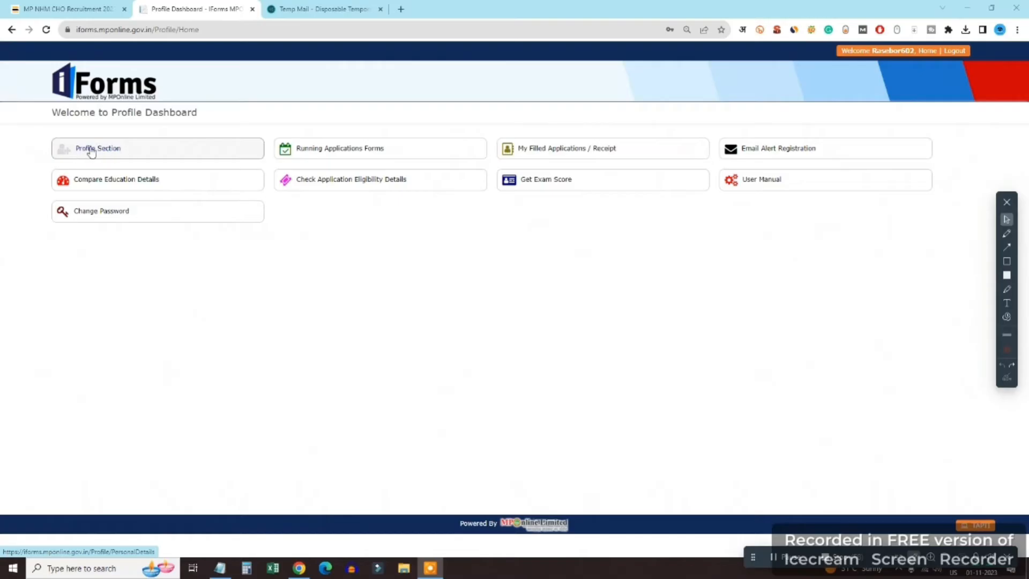
click(87, 148)
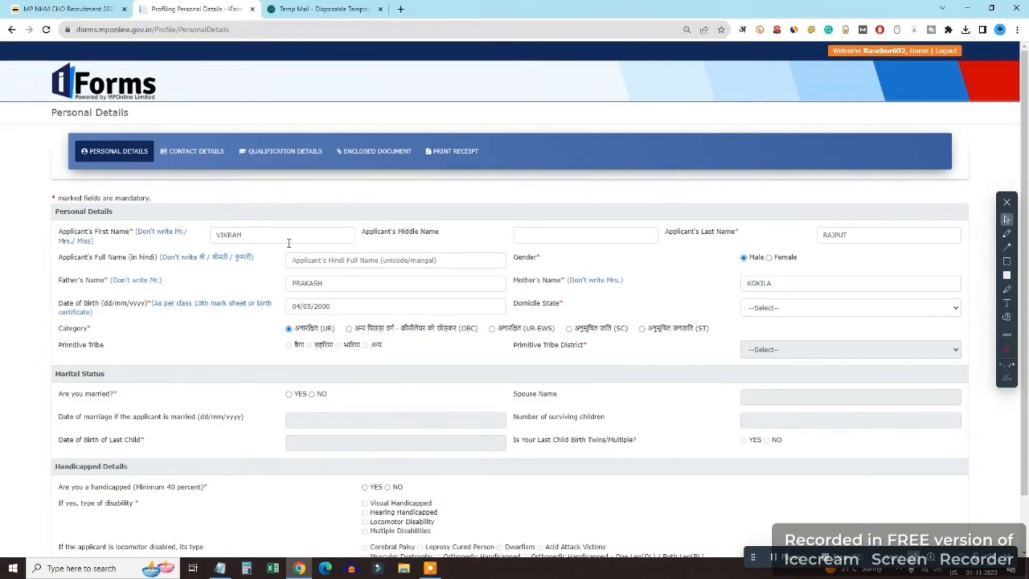
Type the applicant's full name in Devanagari into Hindi Full Name using Hindi transliteration
click(260, 237)
click(402, 260)
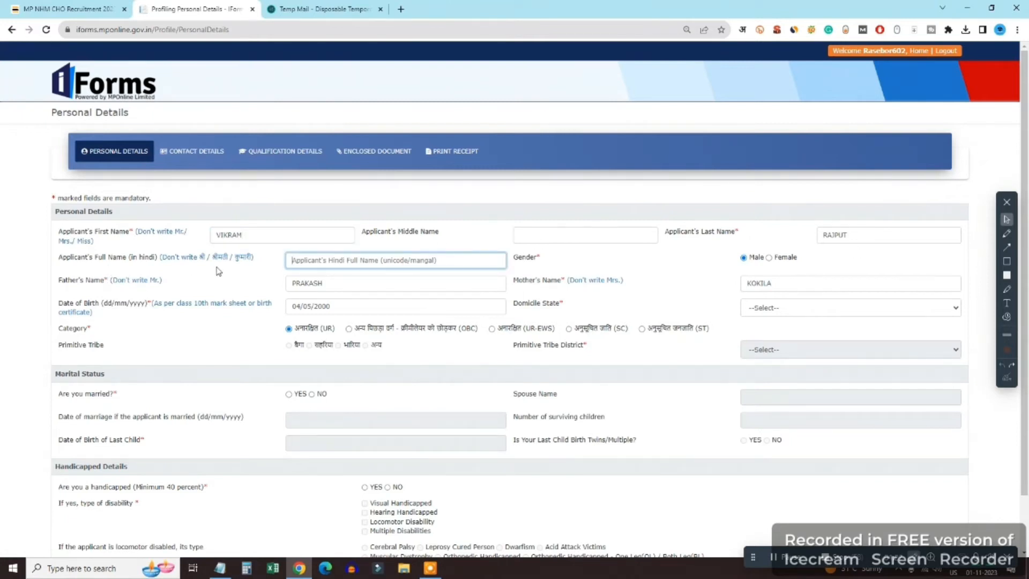
text(VIRK)
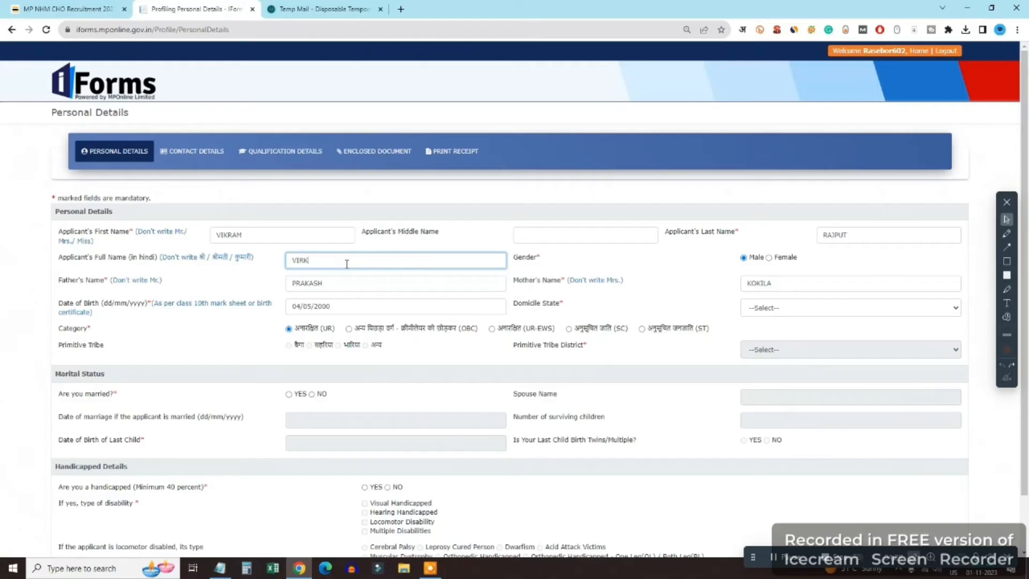
text(AM)
key(BackSpace)
key(BackSpace)
key(BackSpace)
key(BackSpace)
key(BackSpace)
key(BackSpace)
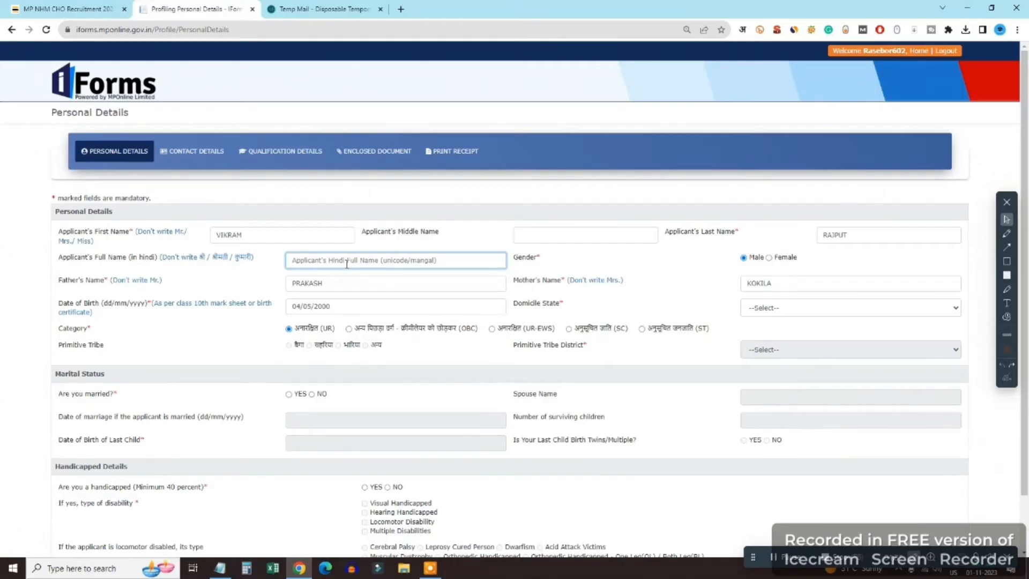
click(742, 29)
click(356, 260)
text(VIRKAK)
key(BackSpace)
key(BackSpace)
key(BackSpace)
key(BackSpace)
key(BackSpace)
key(BackSpace)
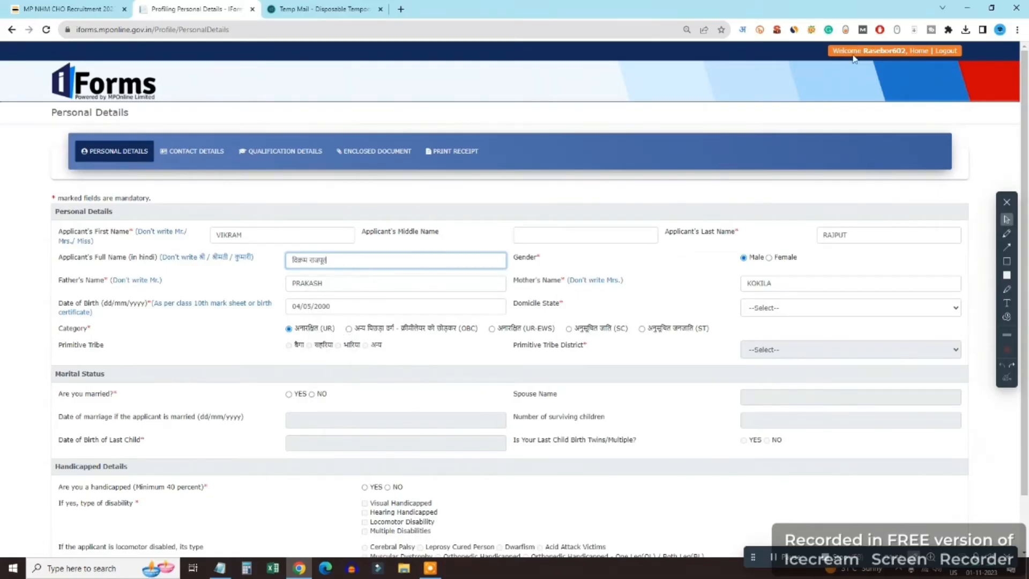
click(742, 29)
click(686, 52)
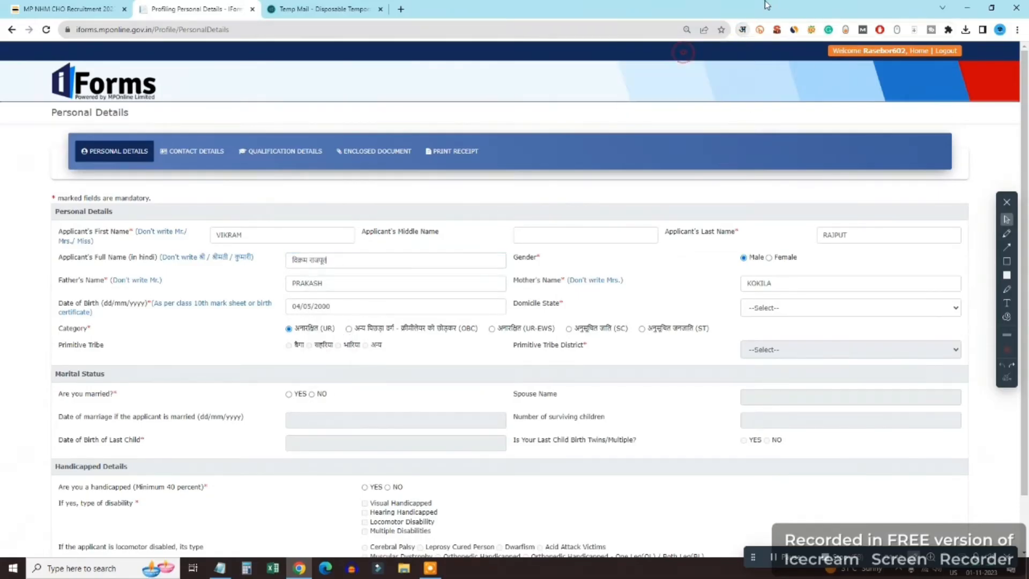
Choose Madhya Pradesh as the Domicile State
click(805, 307)
key(m)
key(Return)
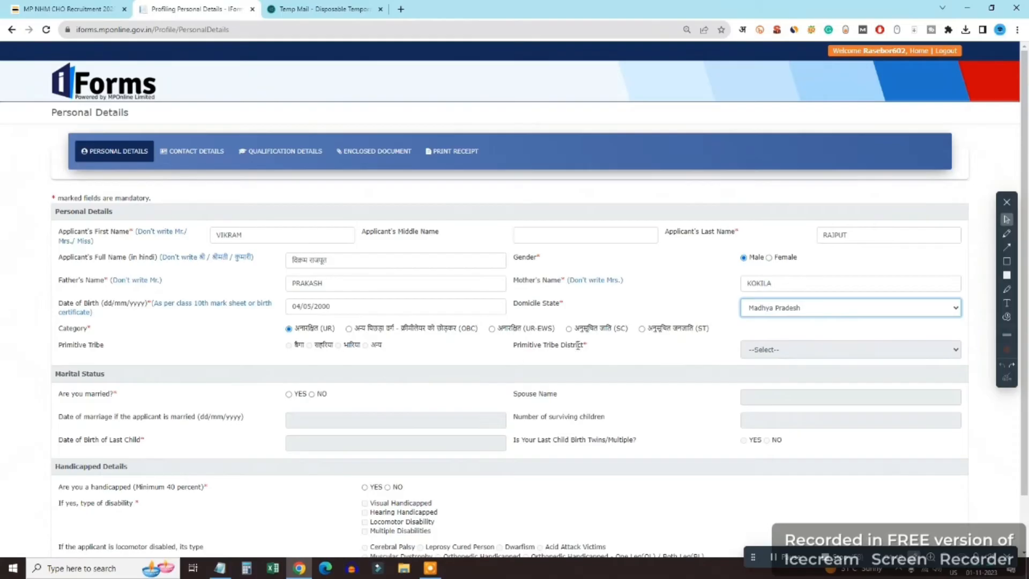
Try the married option's fields, entering 2 surviving children
scroll(351, 362, down, 1)
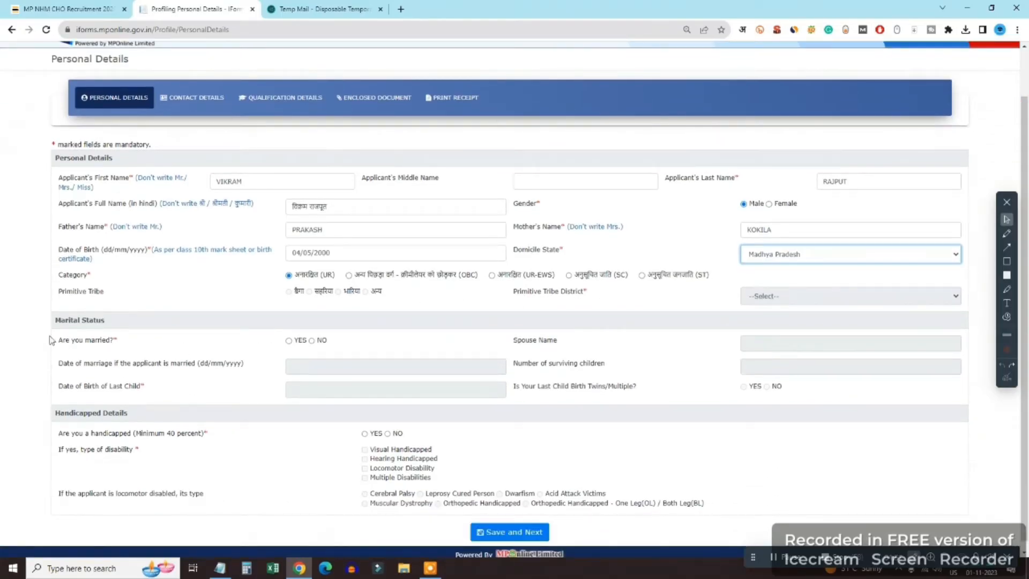
click(312, 338)
scroll(819, 299, down, 1)
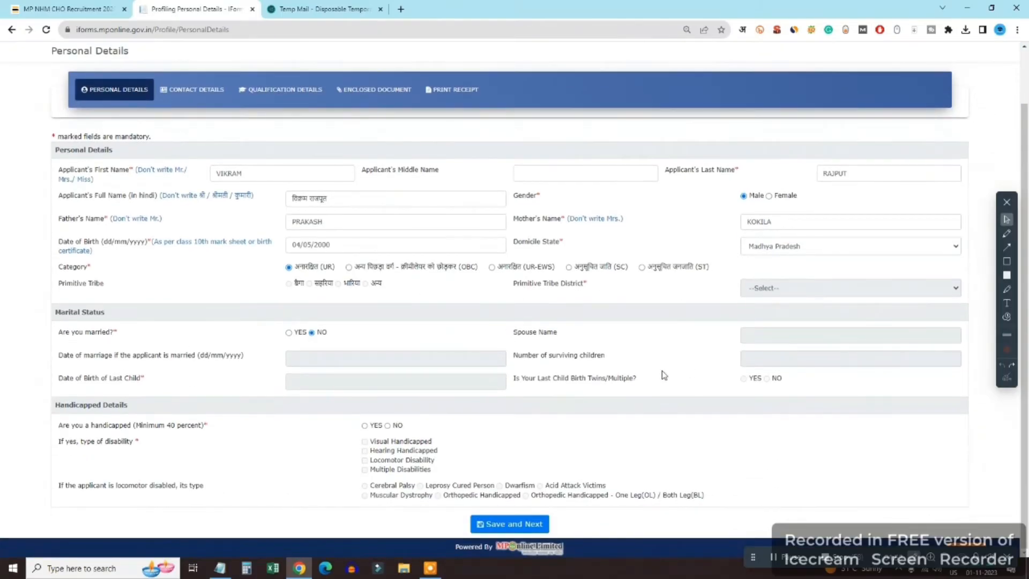
click(288, 332)
click(772, 335)
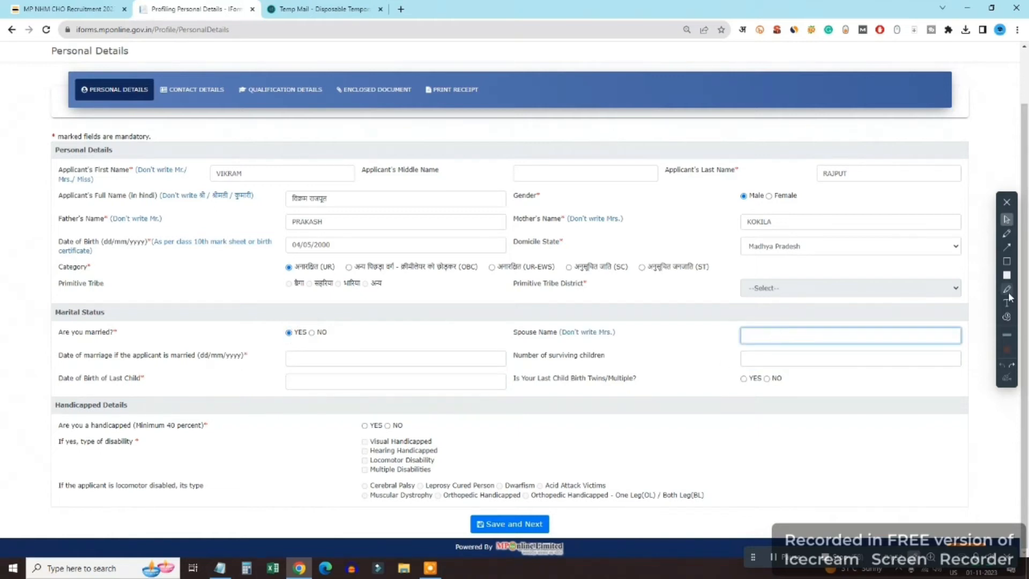
click(309, 360)
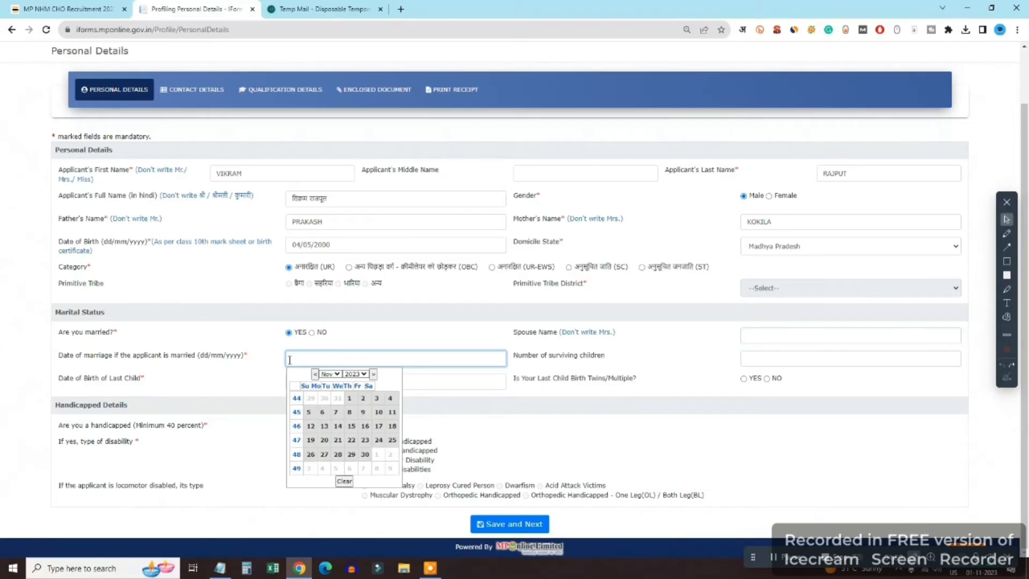
click(799, 347)
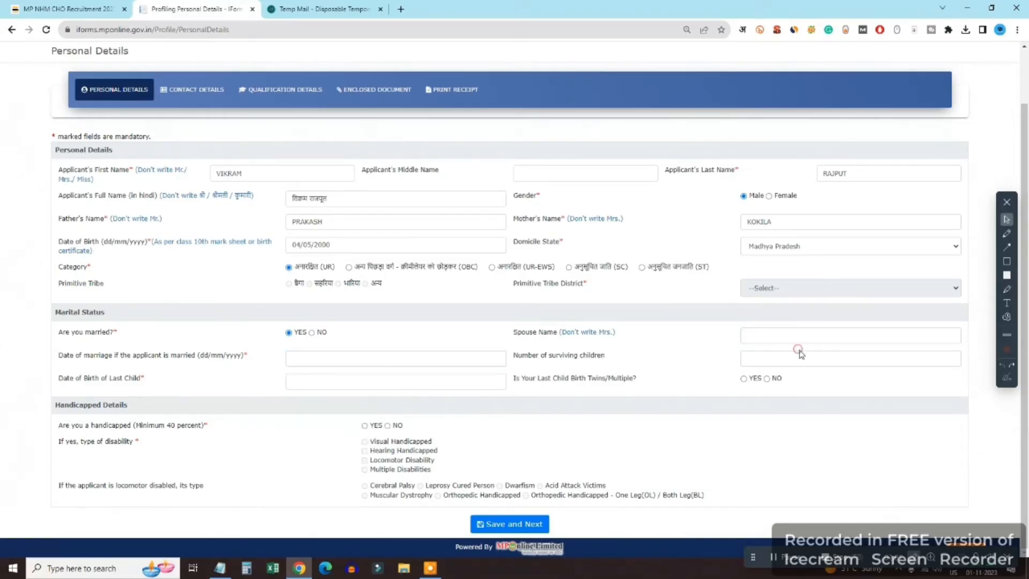
click(799, 357)
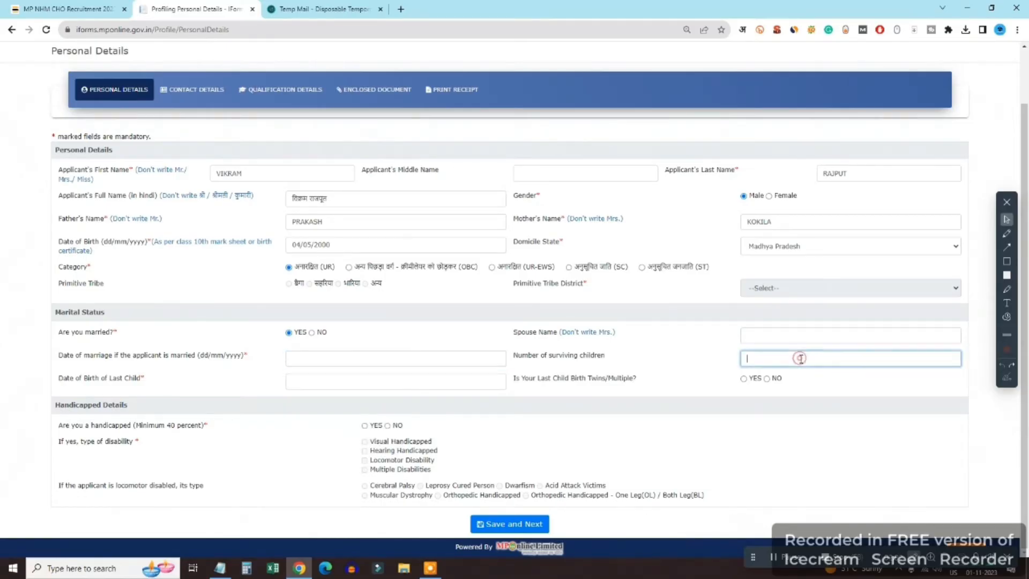
click(307, 373)
click(421, 378)
click(763, 362)
click(313, 332)
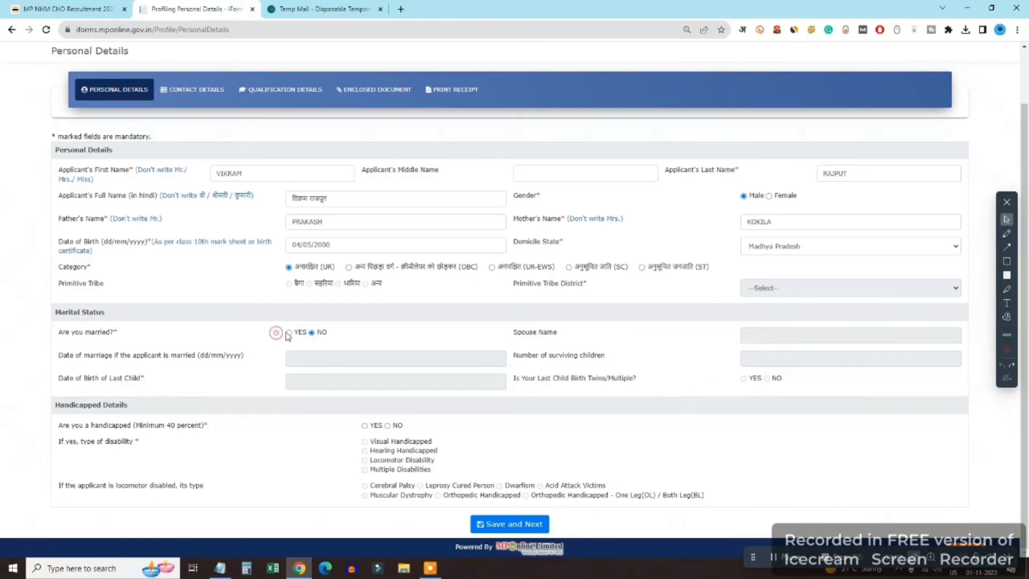
click(289, 332)
click(776, 360)
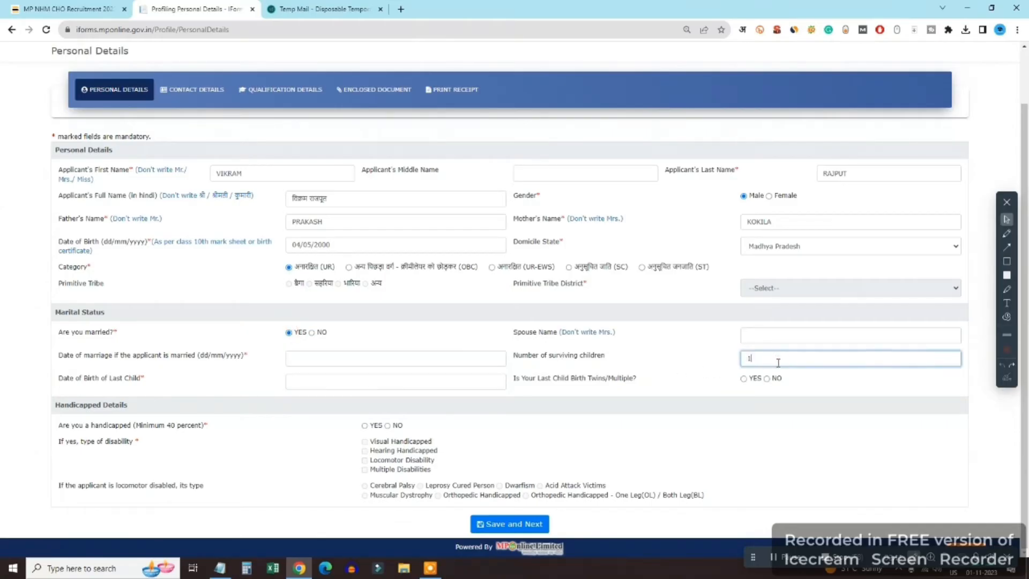
click(351, 382)
double_click(768, 357)
text(2)
Answer No to both the married and handicapped questions
click(313, 333)
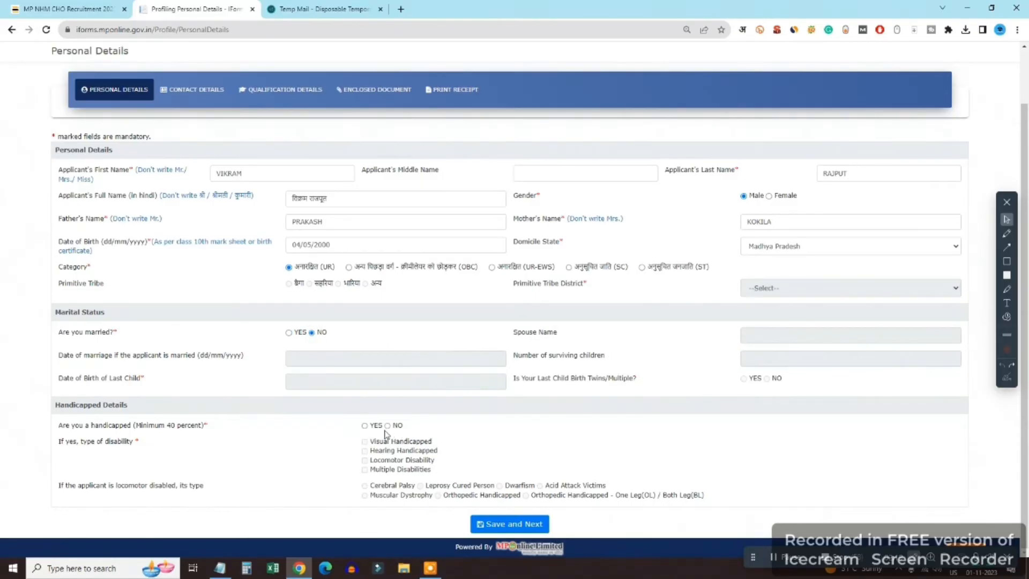
click(364, 426)
click(387, 425)
Save personal details, then enter the present address line on Contact Details
click(521, 524)
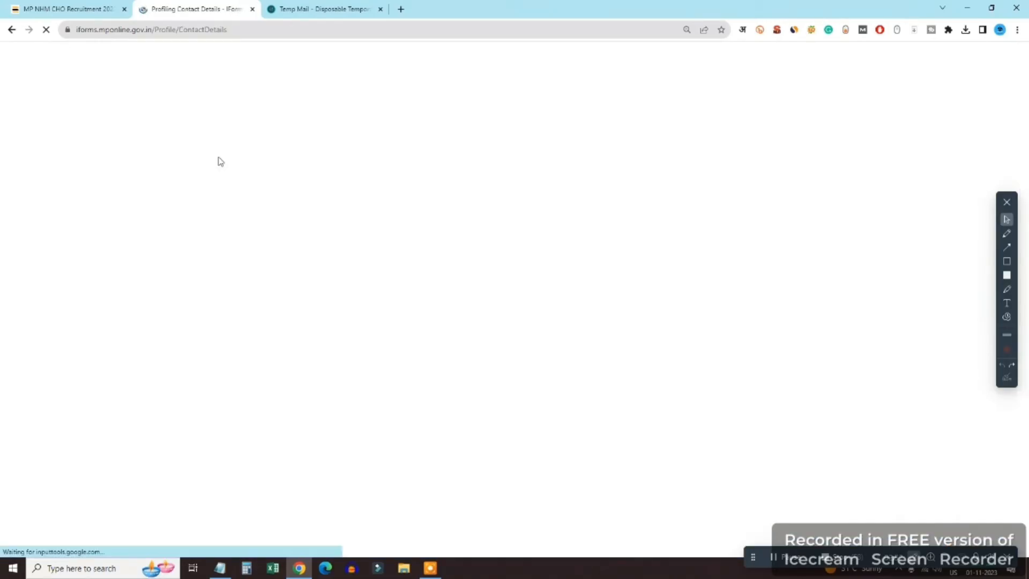
click(333, 234)
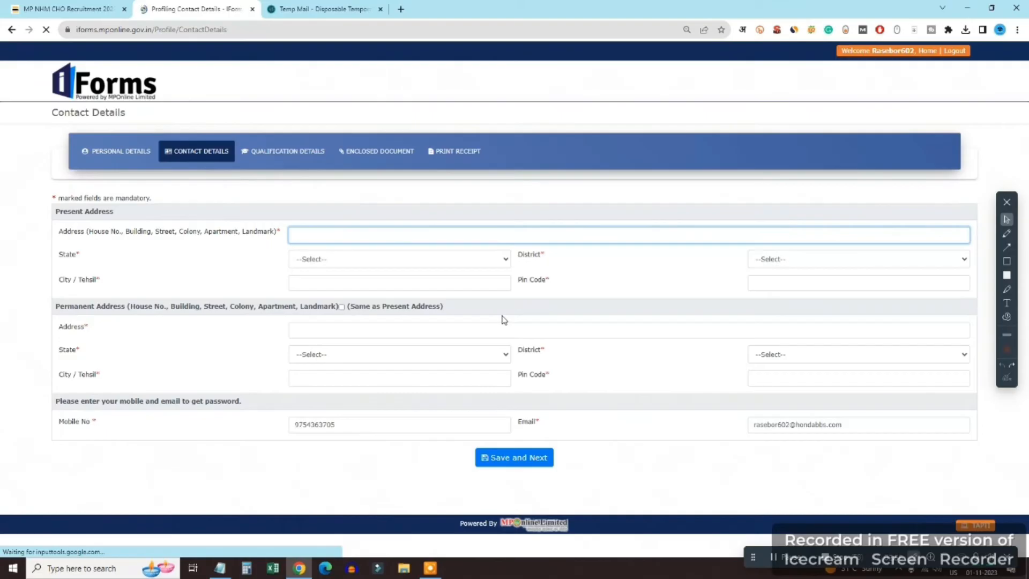
text(BHOPAL)
key(Tab)
key(shift+Tab)
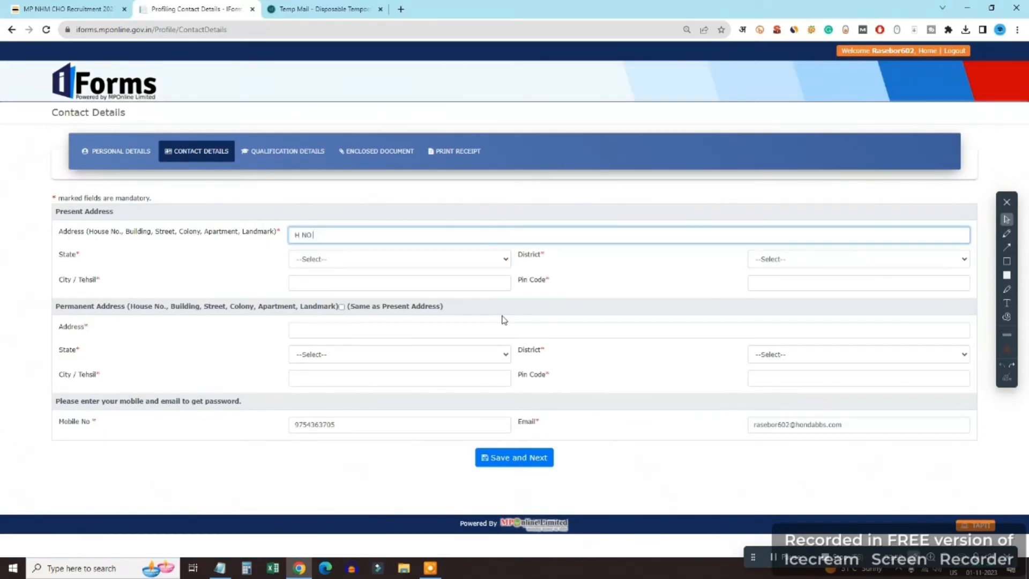
Select Madhya Pradesh and Bhopal, add the pin code, copy to permanent address and save
key(Tab)
key(m)
key(Tab)
text(bh)
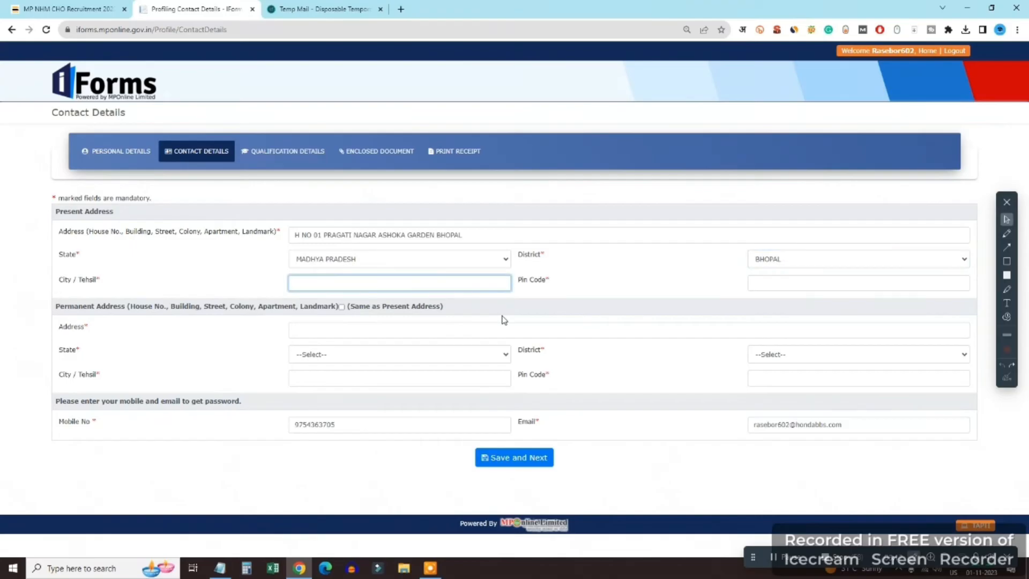
text(L)
key(Tab)
text(462023)
key(Tab)
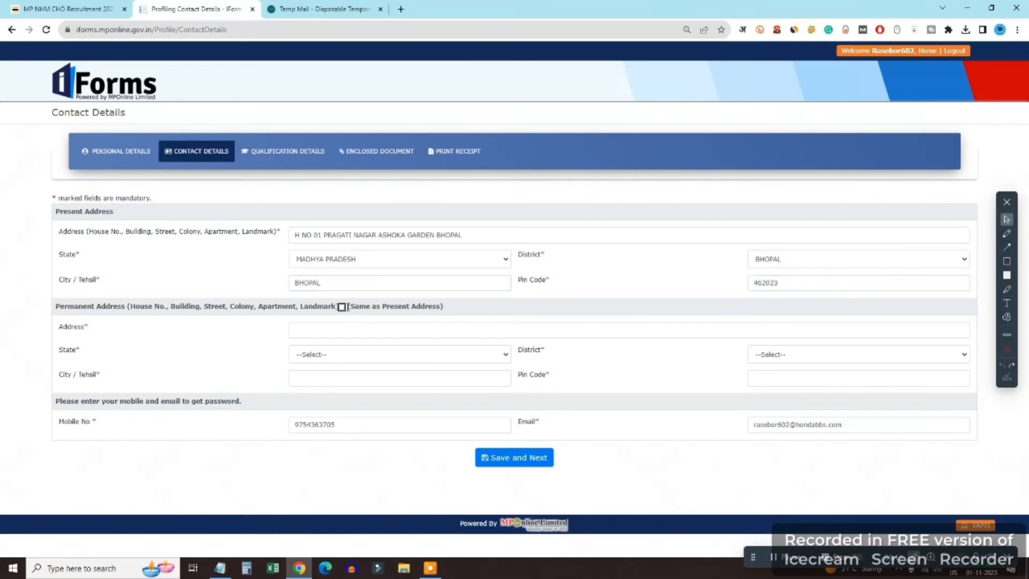
click(341, 307)
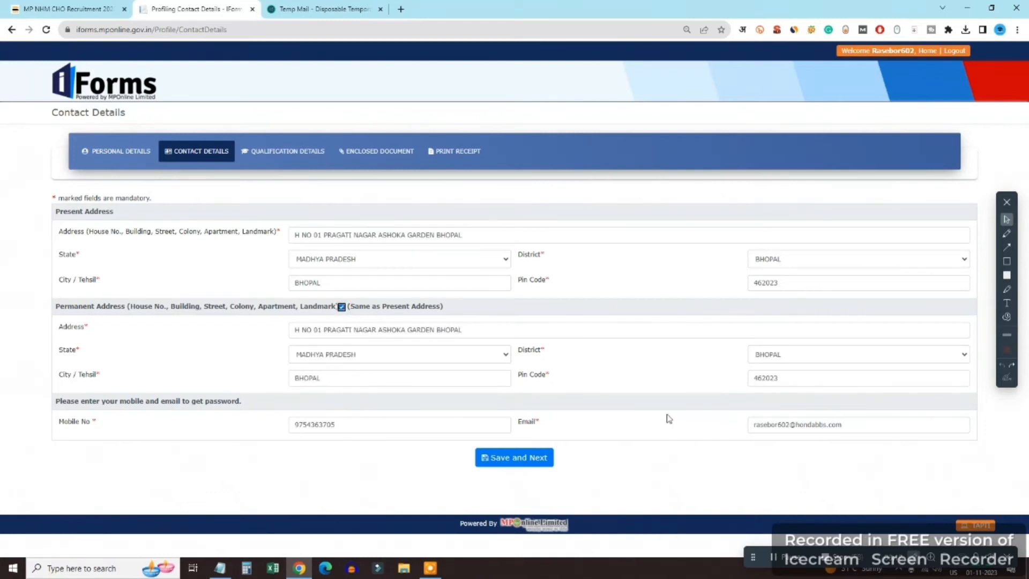
click(527, 458)
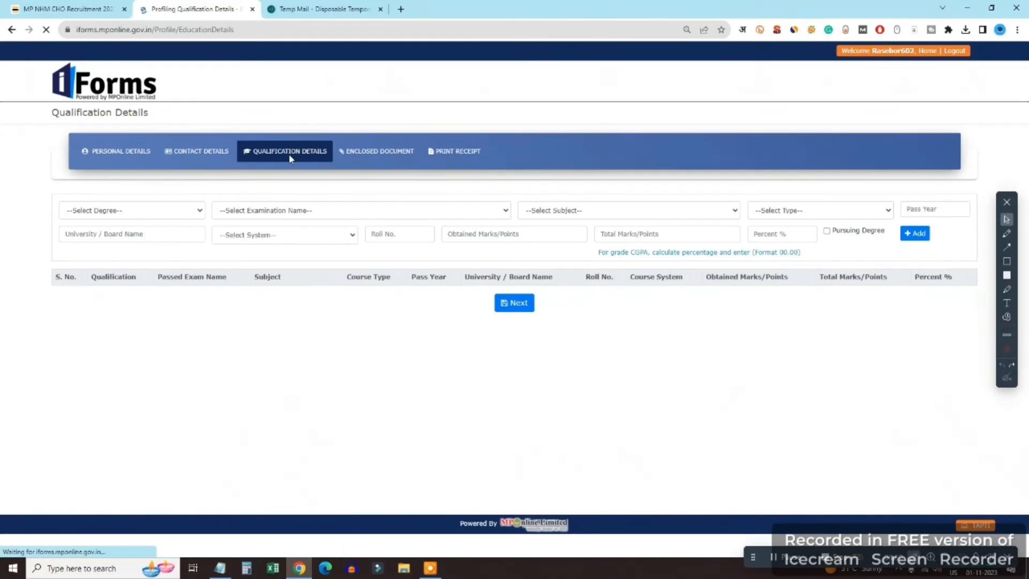
Start an HSC 10th qualification row: pass year 2016, board MP BOARD, Marks System, roll number
click(142, 211)
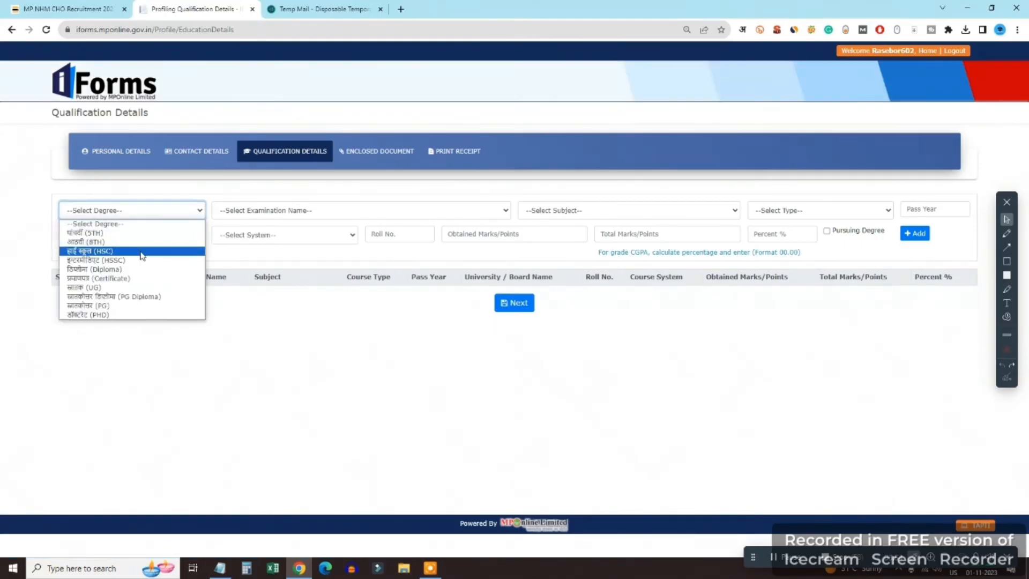
click(141, 252)
click(376, 211)
click(377, 232)
click(933, 209)
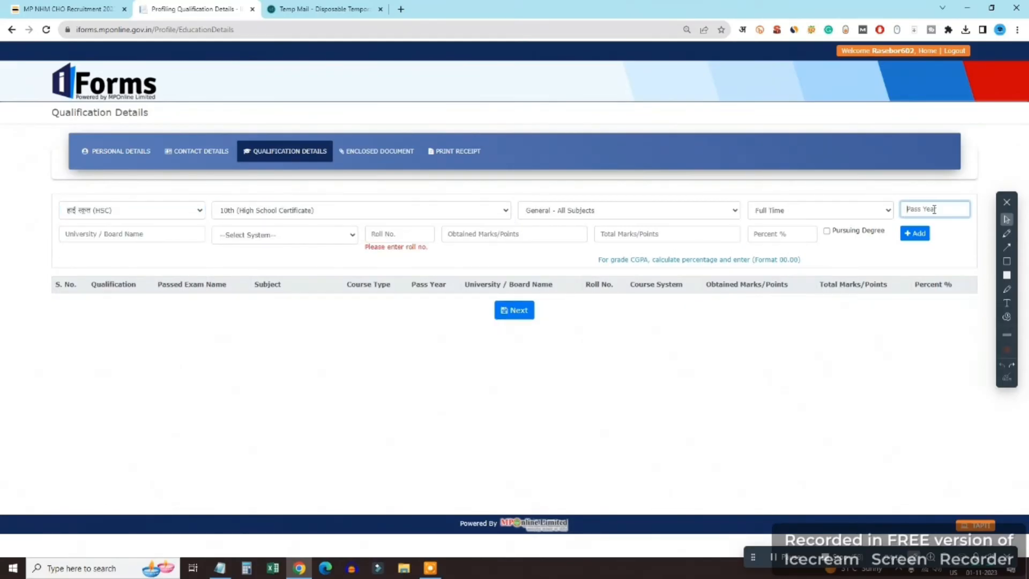
text(2016)
key(Tab)
text(MP BOARD)
key(Tab)
key(Down)
key(Tab)
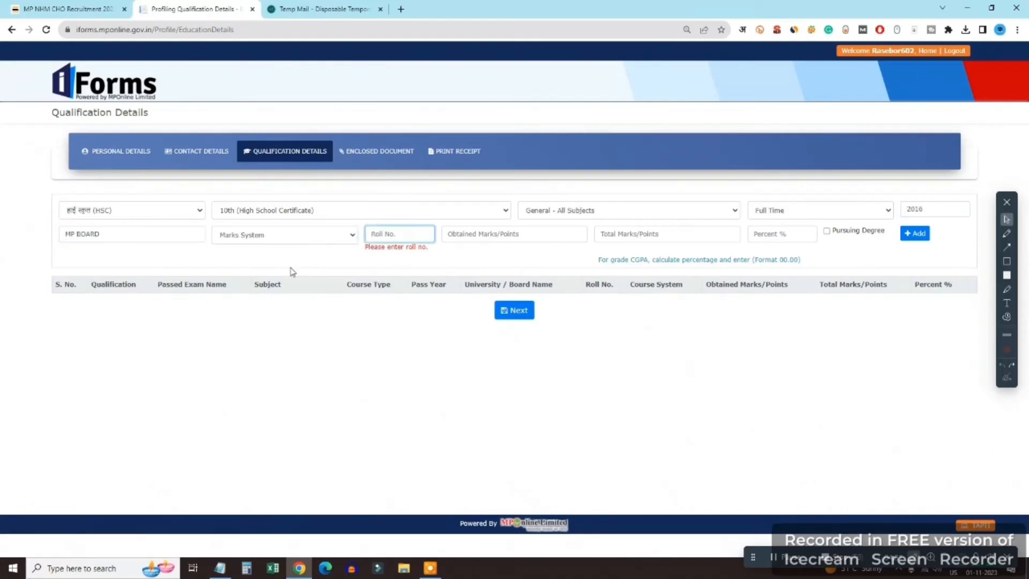
text(123456)
key(Tab)
Enter 300 of 600 marks and 50.00 percent, then add the HSC qualification
text(400)
key(Tab)
text(600)
key(Tab)
click(544, 234)
key(BackSpace)
key(BackSpace)
key(BackSpace)
text(300)
key(Tab)
key(Tab)
text(3)
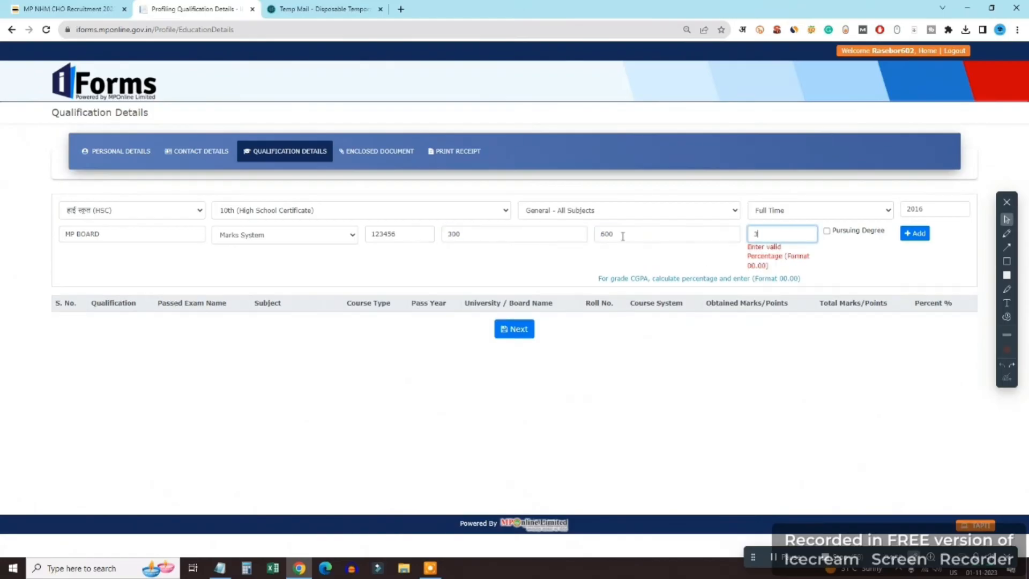
key(BackSpace)
text(50.00)
key(Tab)
key(Tab)
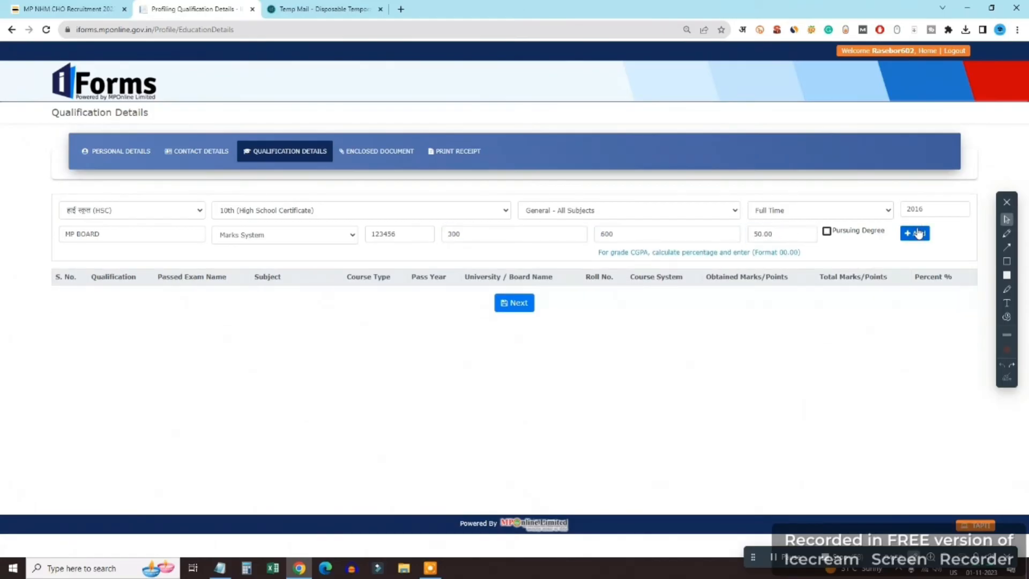
key(Return)
Start a new row as HSSC, 11th/12th, Science-Biology, Full Time
click(156, 208)
click(123, 258)
click(306, 215)
click(303, 228)
click(651, 212)
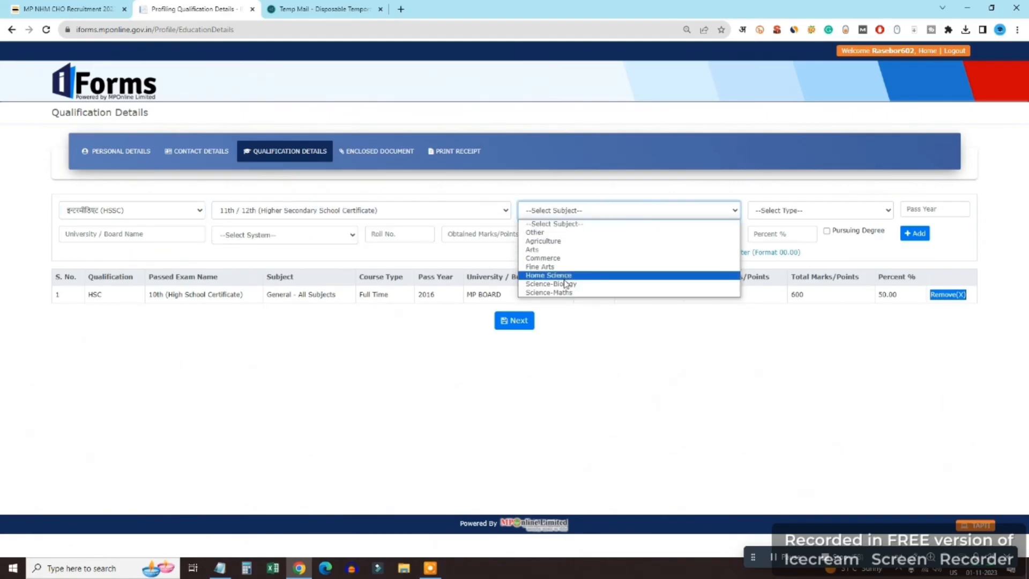
click(551, 276)
click(815, 210)
click(770, 232)
Fill in 2018, MP BOARD, Marks System, roll number, 300 of 500, 60.00 percent, and add the HSSC row
click(924, 209)
text(2018)
key(Tab)
text(MP BOARD)
key(Tab)
key(shift+Tab)
text(MP BOARD)
key(Tab)
key(m)
click(412, 235)
text(1234568)
key(Tab)
text(300)
key(Tab)
text(500)
key(Tab)
text(6)
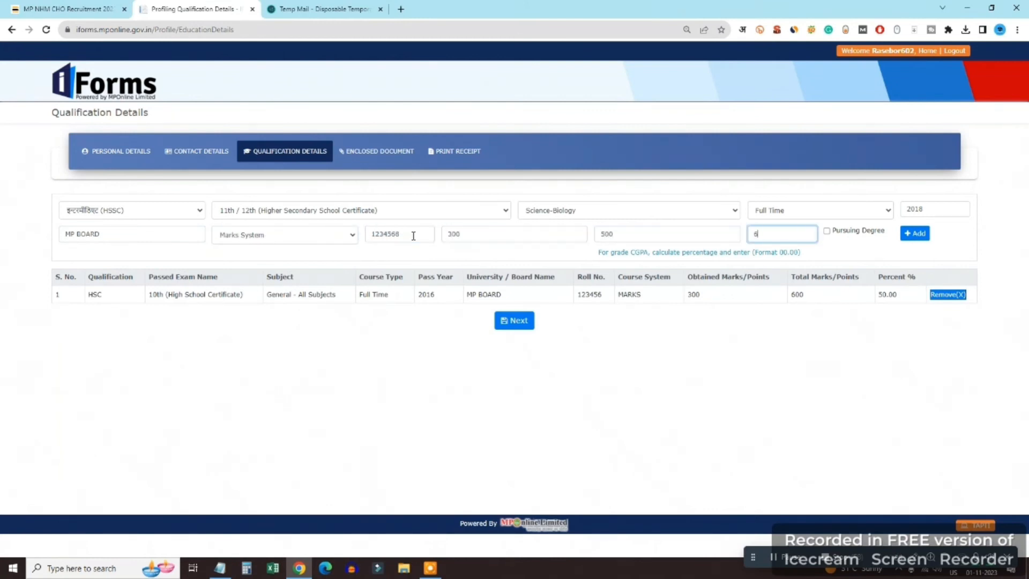
text(0.00)
key(Return)
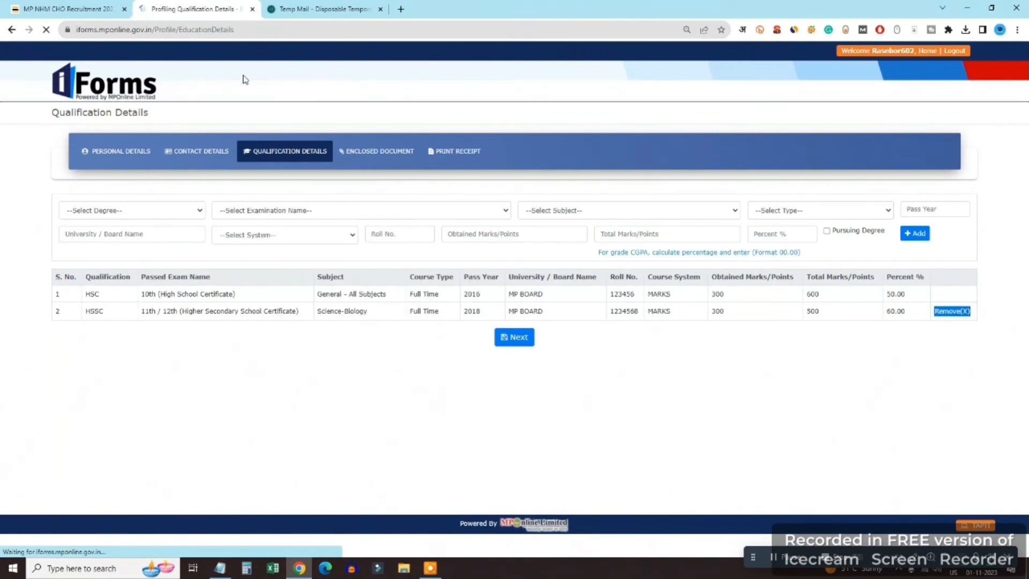
click(131, 210)
Set the new qualification to UG, Nursing - Bachelor of Science, subject NURSING, Full Time
click(126, 287)
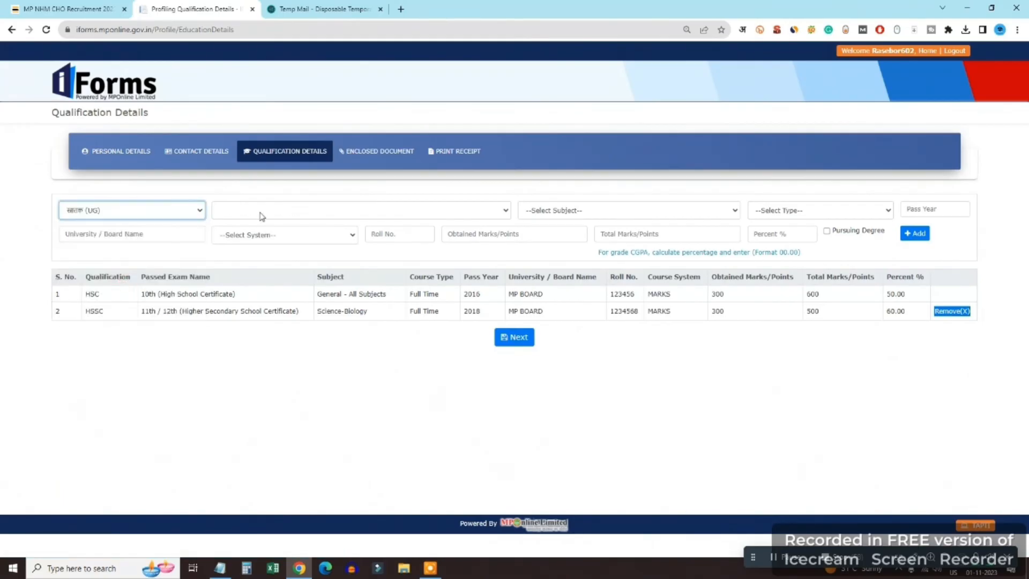
click(265, 211)
text(bsc)
scroll(276, 316, down, 2)
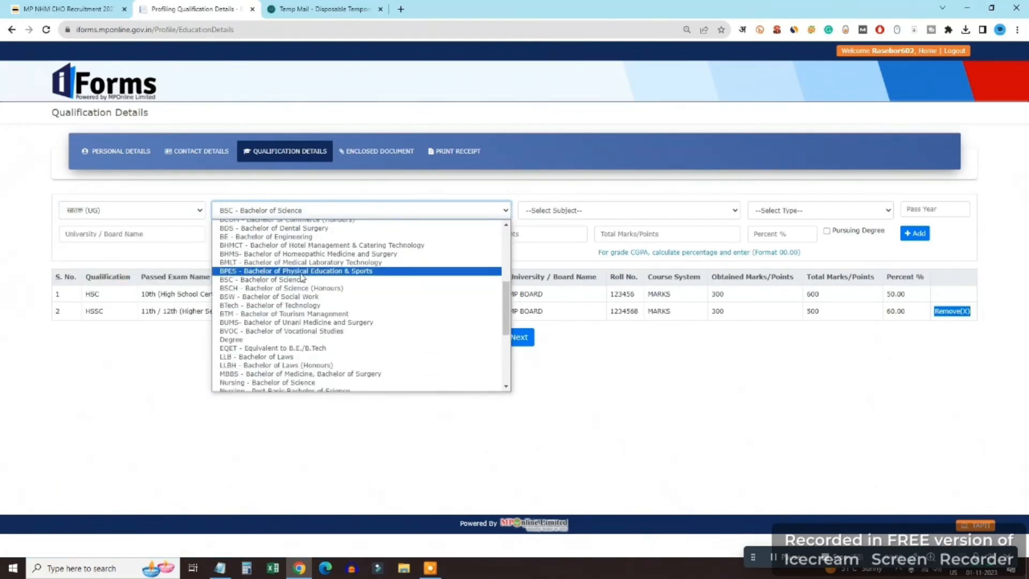
click(279, 382)
click(603, 212)
text(nursing)
key(Tab)
click(336, 216)
text(bsw)
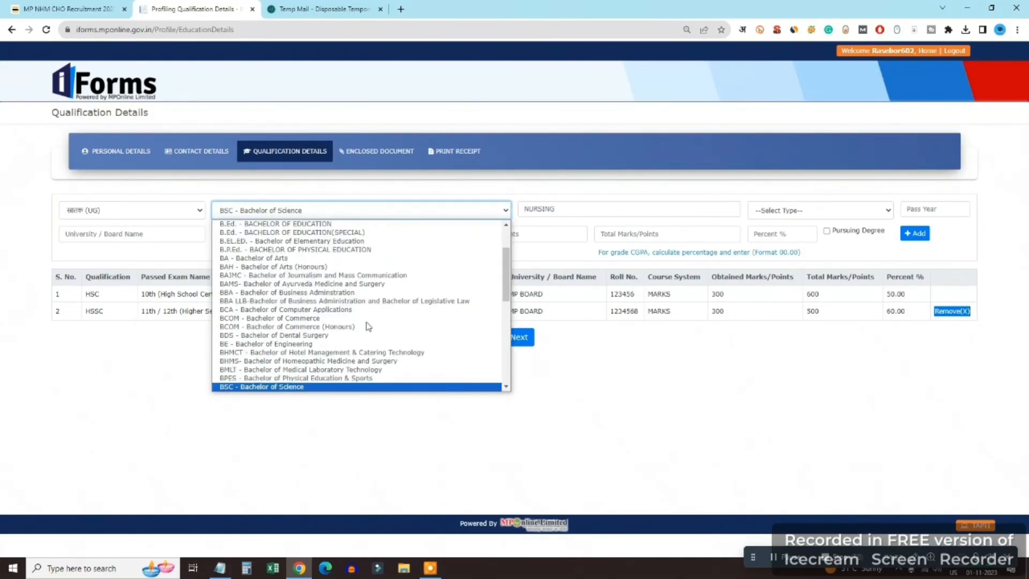
scroll(367, 323, down, 2)
click(367, 323)
click(833, 211)
click(831, 234)
Enter 2022, BU BHOPAL, Marks System, 1200 of 2000 and 60.00 percent, then add the nursing qualification
click(944, 213)
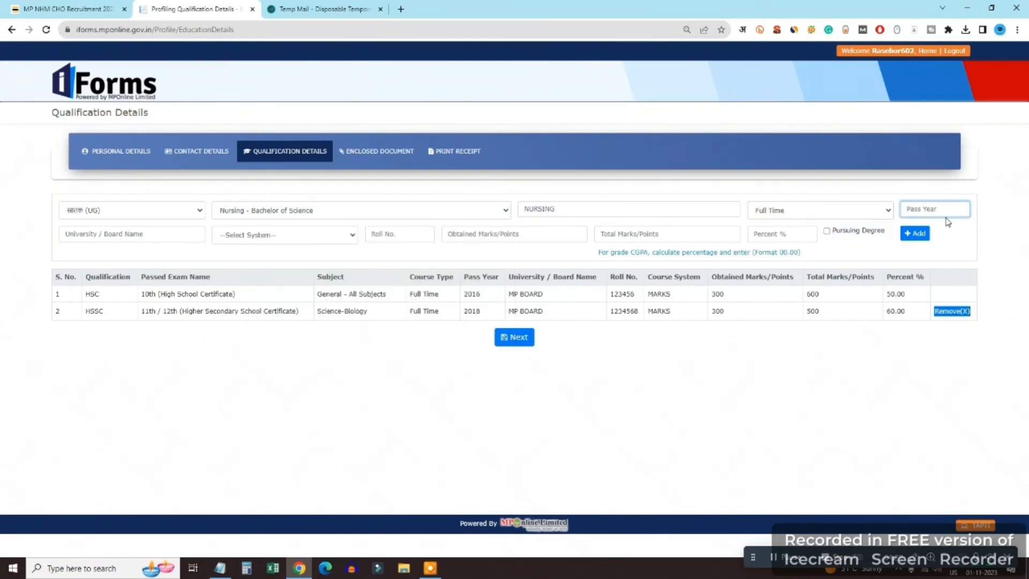
text(2022)
key(Tab)
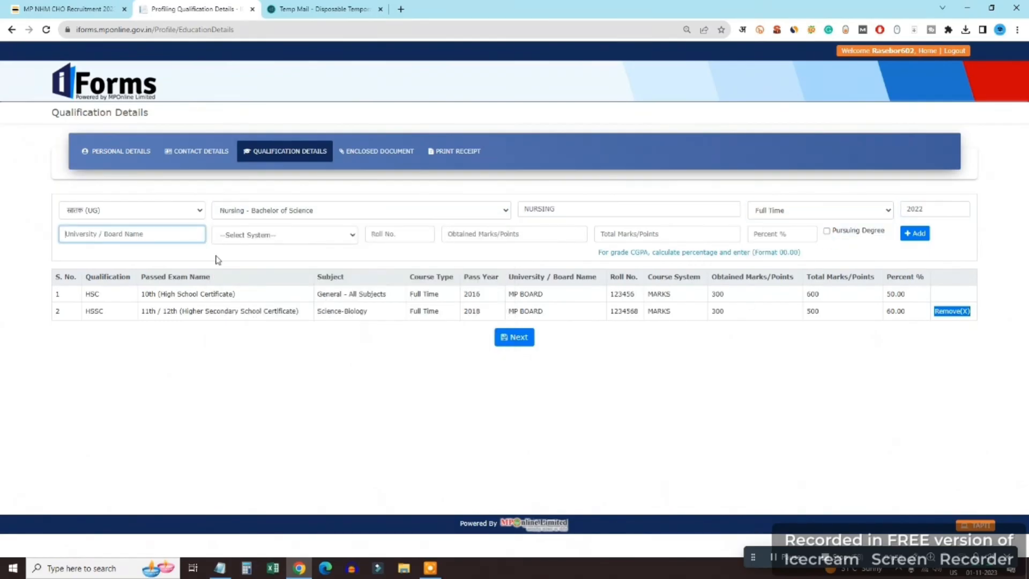
text(BU BHOPAL)
key(Tab)
key(Down)
key(Tab)
key(Tab)
text(1200)
key(Tab)
text(2000)
key(Tab)
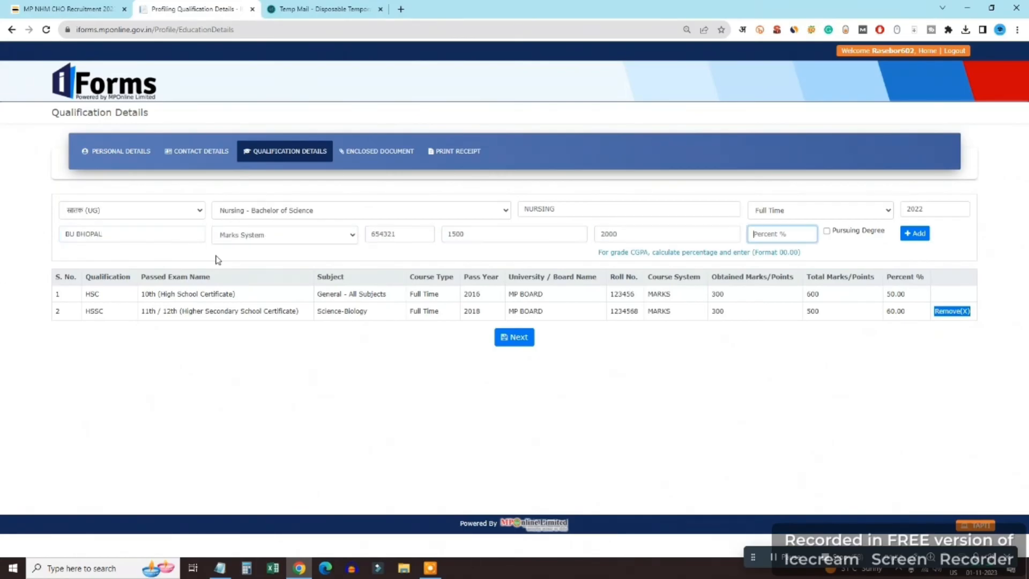
double_click(472, 234)
click(473, 235)
click(764, 234)
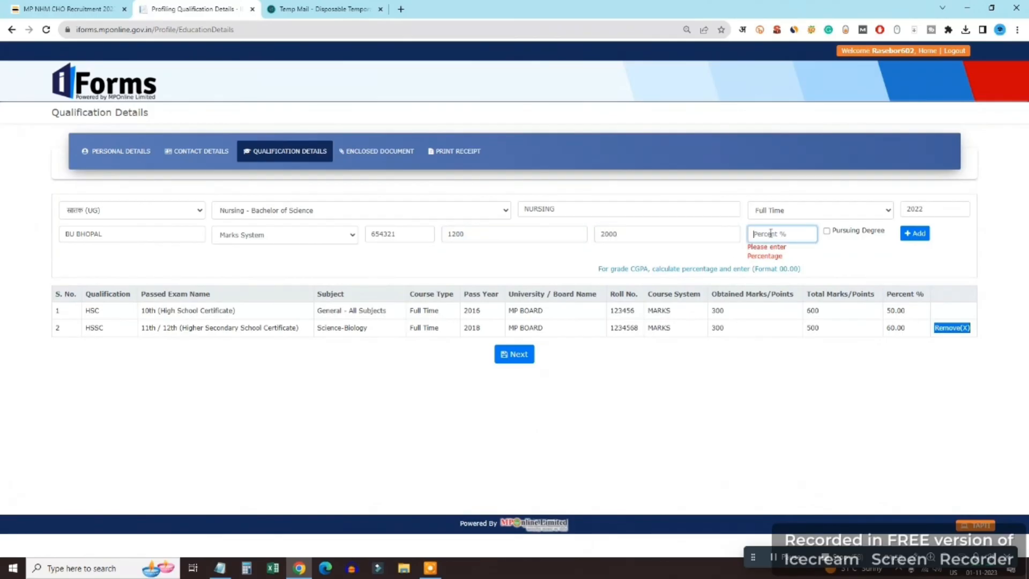
text(60.00)
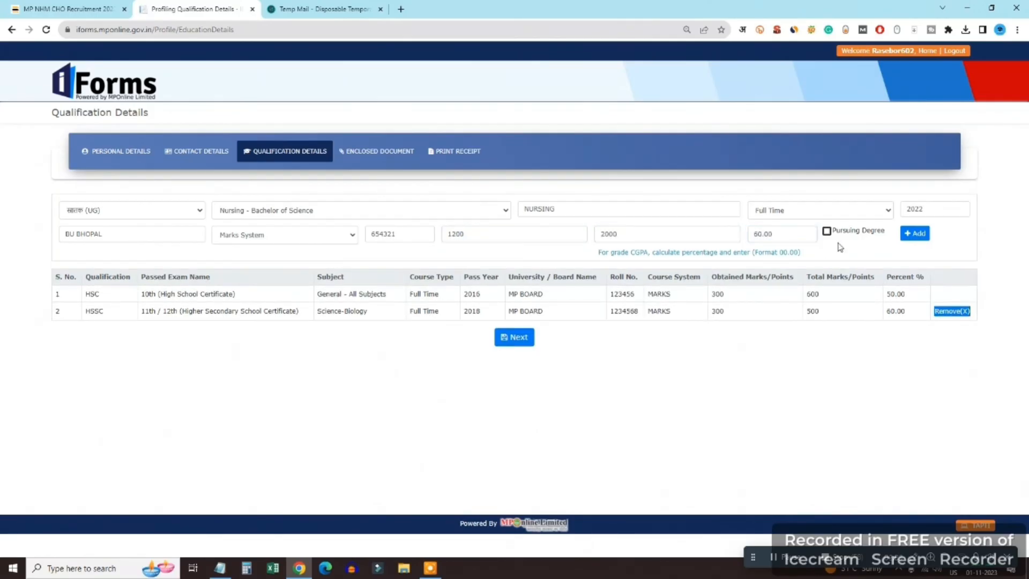
click(915, 233)
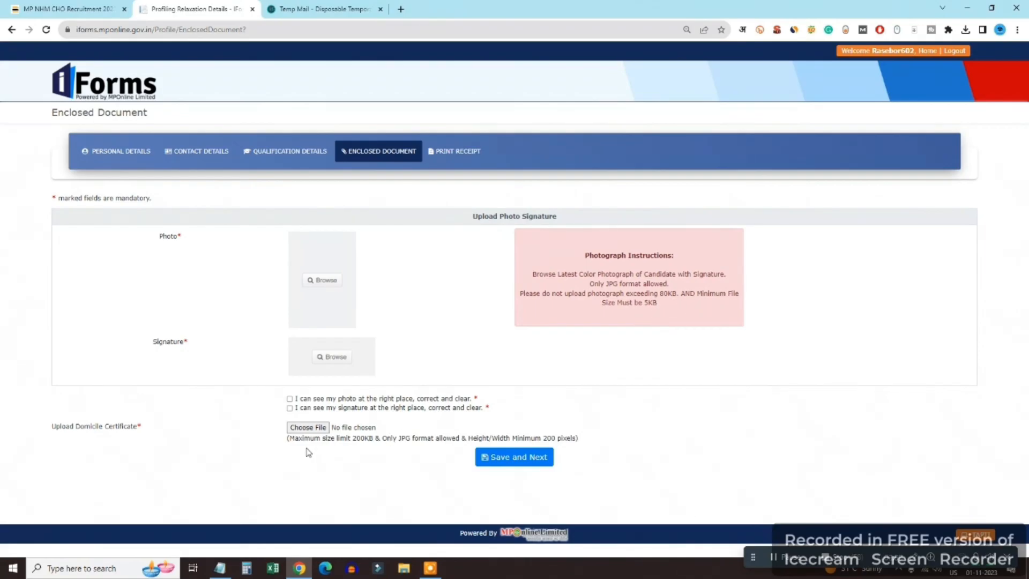
Upload and crop the photo and signature images from the Pictures folder
click(325, 288)
click(48, 122)
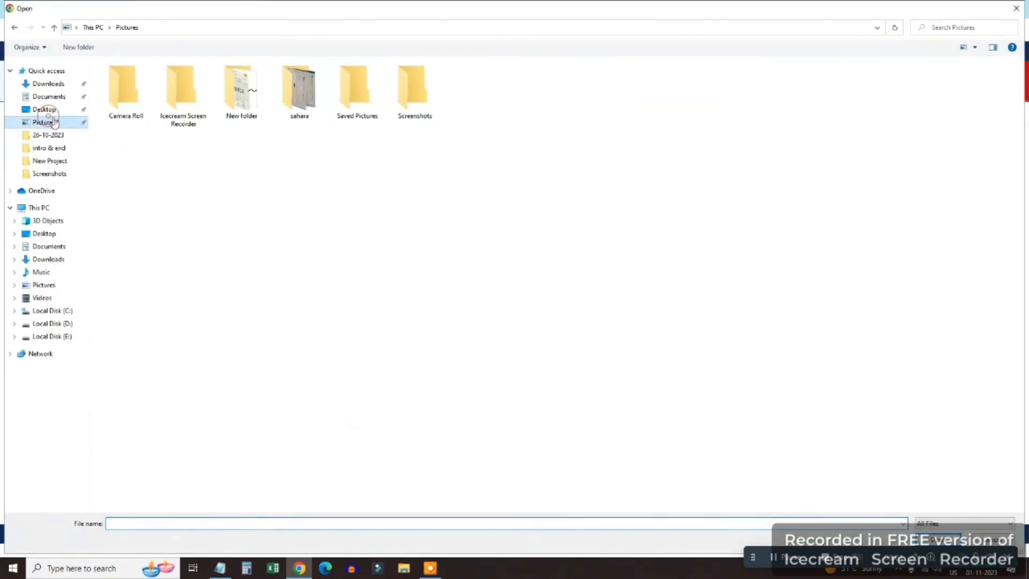
double_click(245, 96)
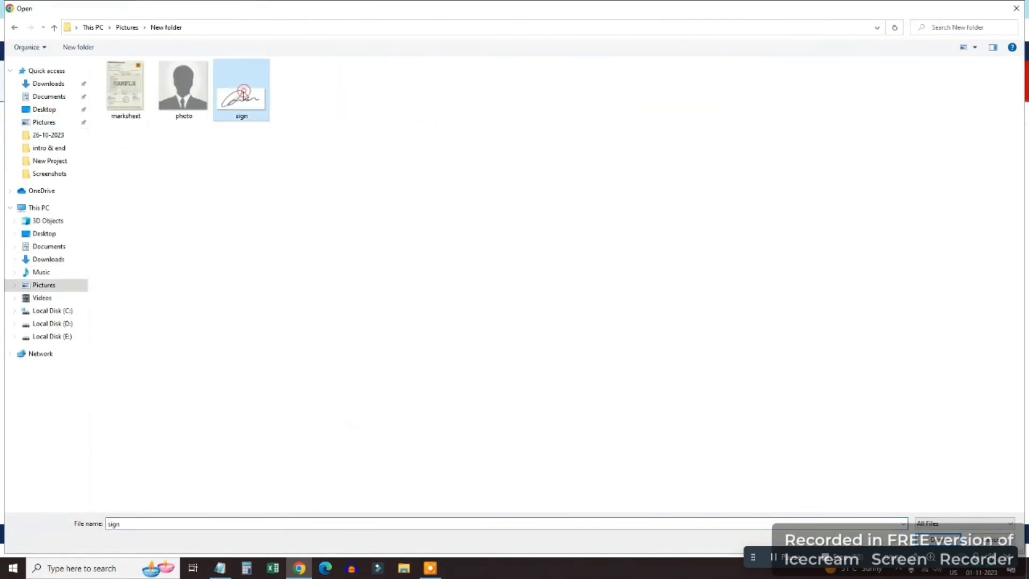
double_click(189, 97)
drag(522, 293, 537, 302)
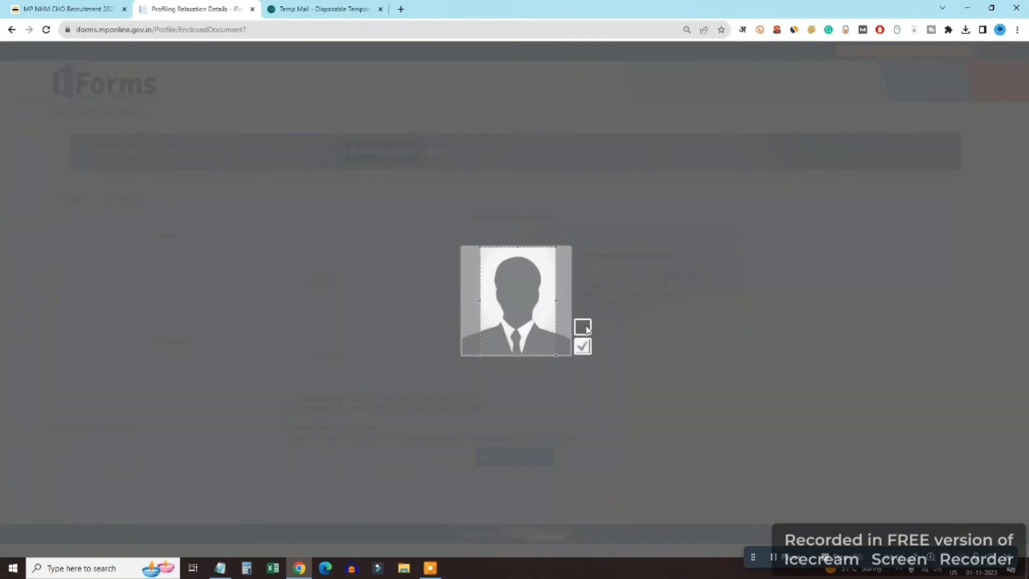
click(582, 346)
click(331, 357)
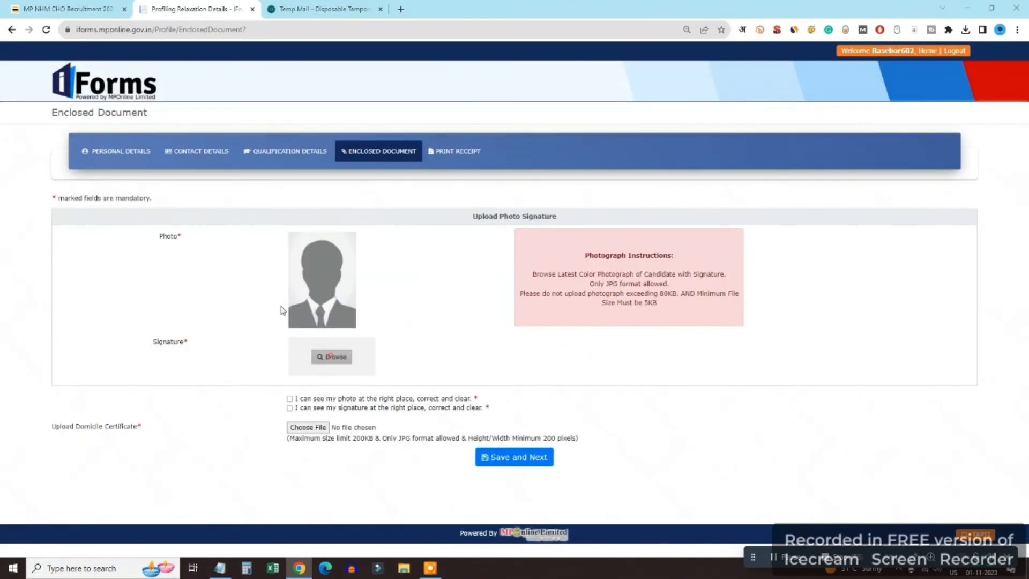
double_click(243, 94)
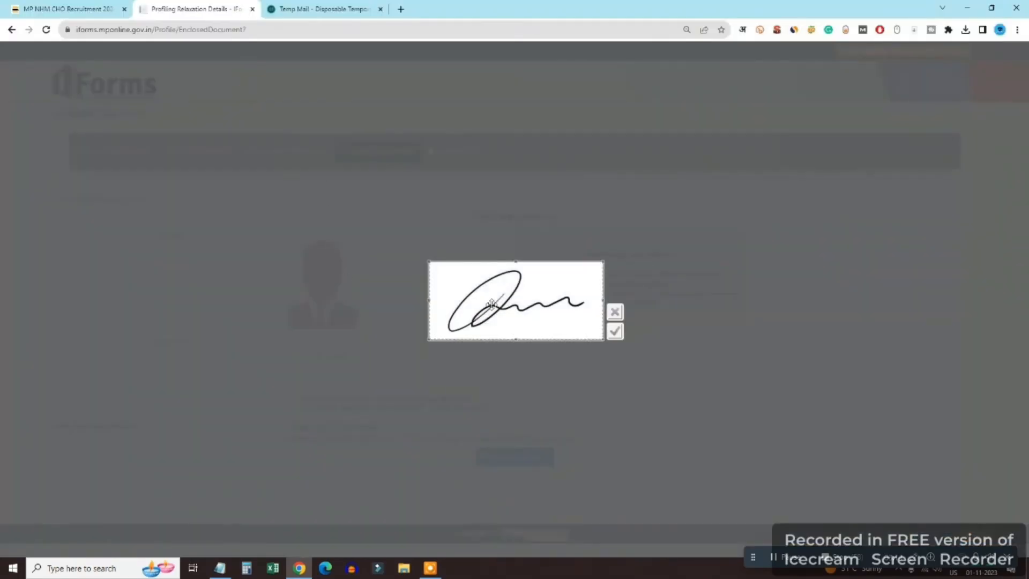
click(615, 331)
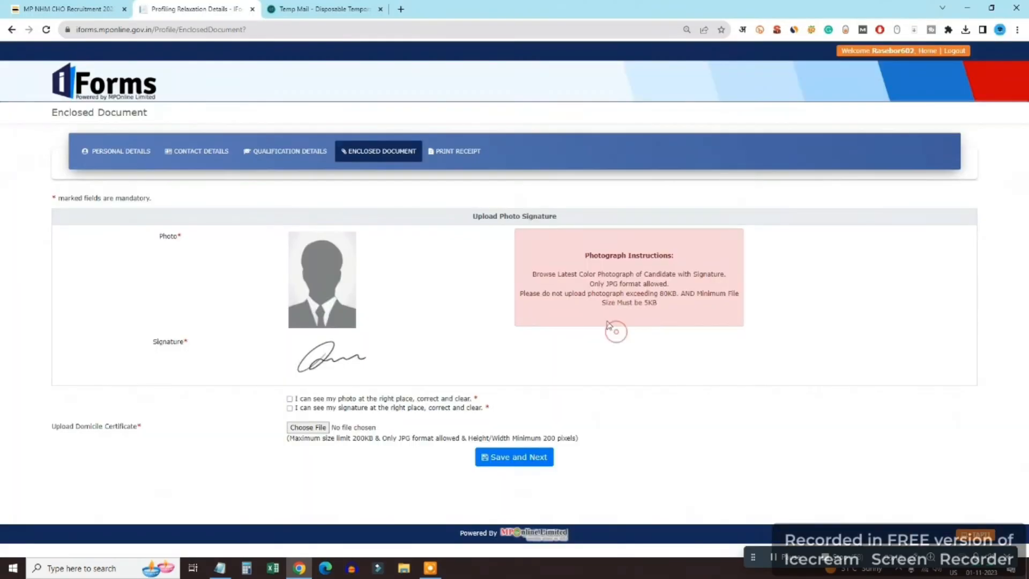
Tick the confirmations, attach marksheet.jpg as the domicile certificate, and save
click(290, 407)
click(307, 427)
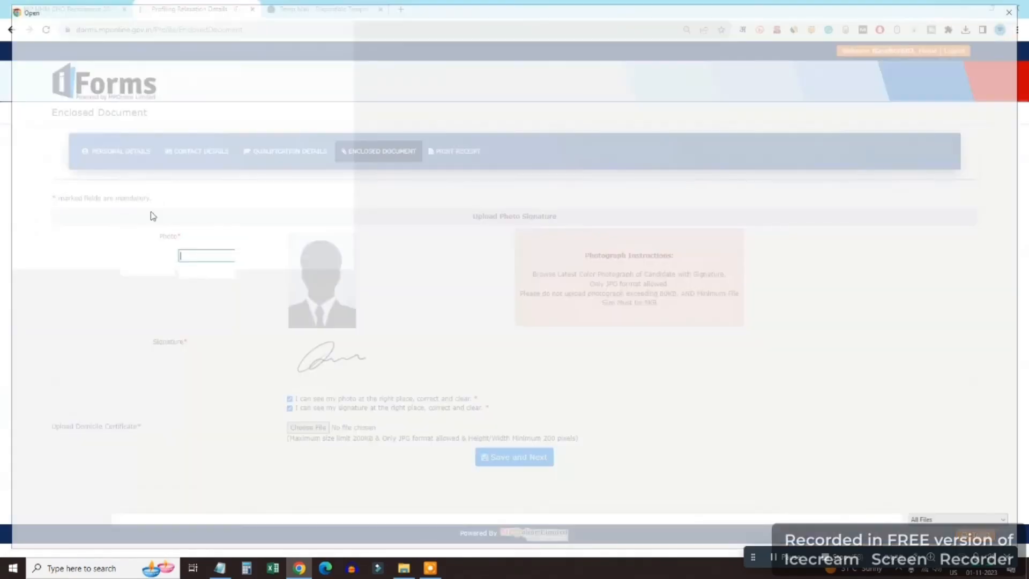
double_click(129, 87)
click(514, 459)
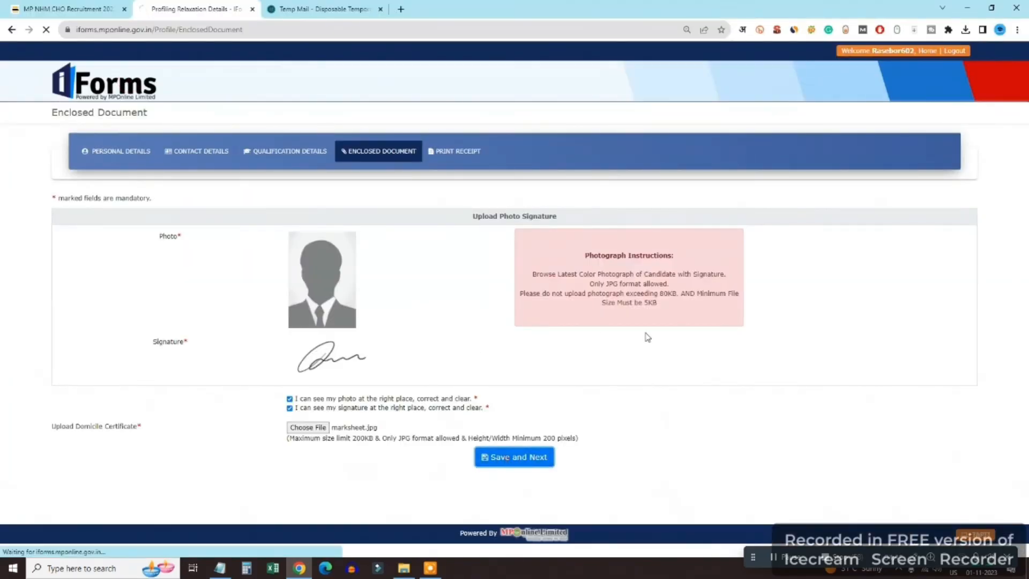
Review the profile receipt listing all three qualifications and print it
scroll(378, 295, down, 4)
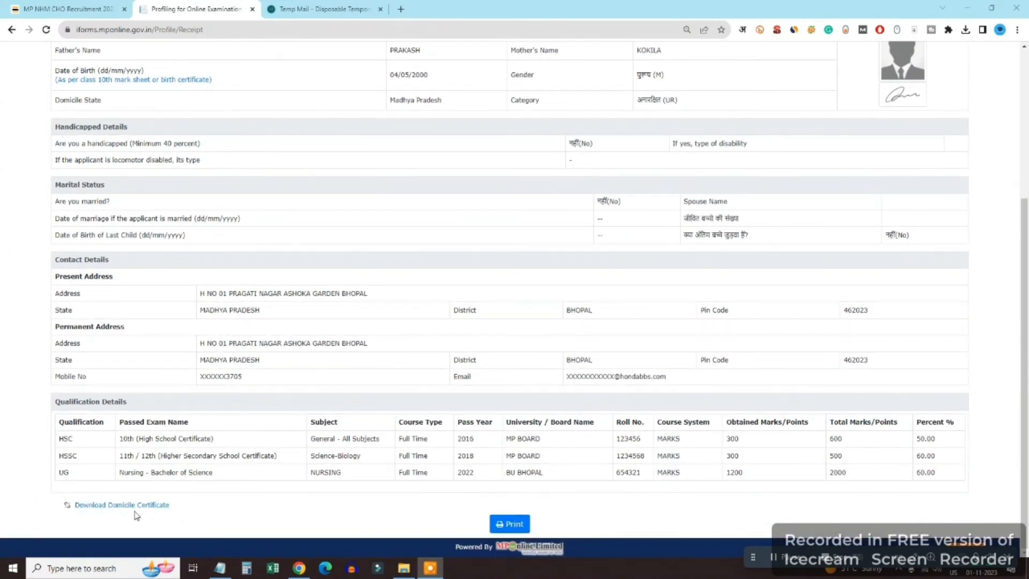
scroll(297, 510, up, 4)
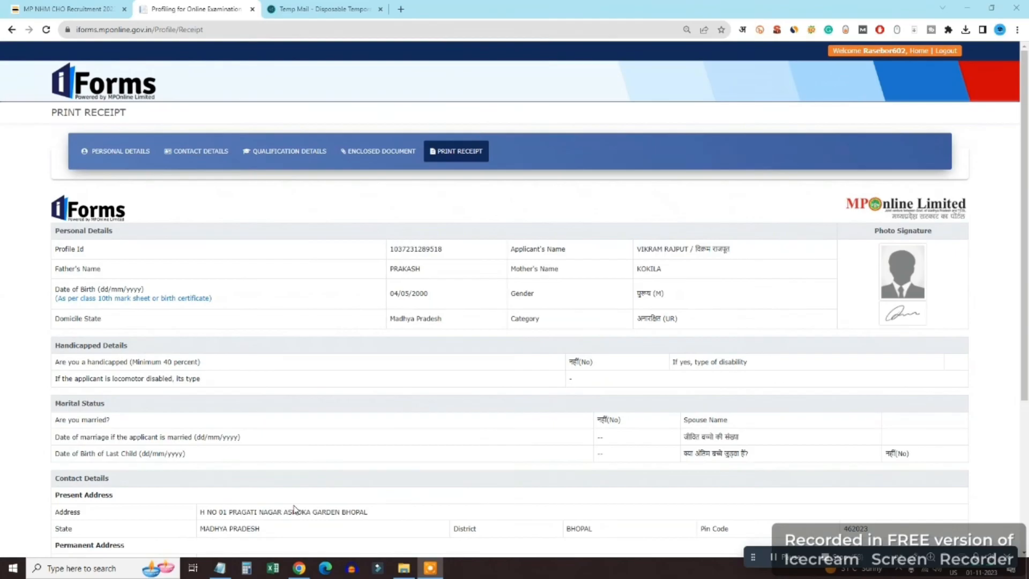
scroll(362, 348, down, 4)
click(505, 524)
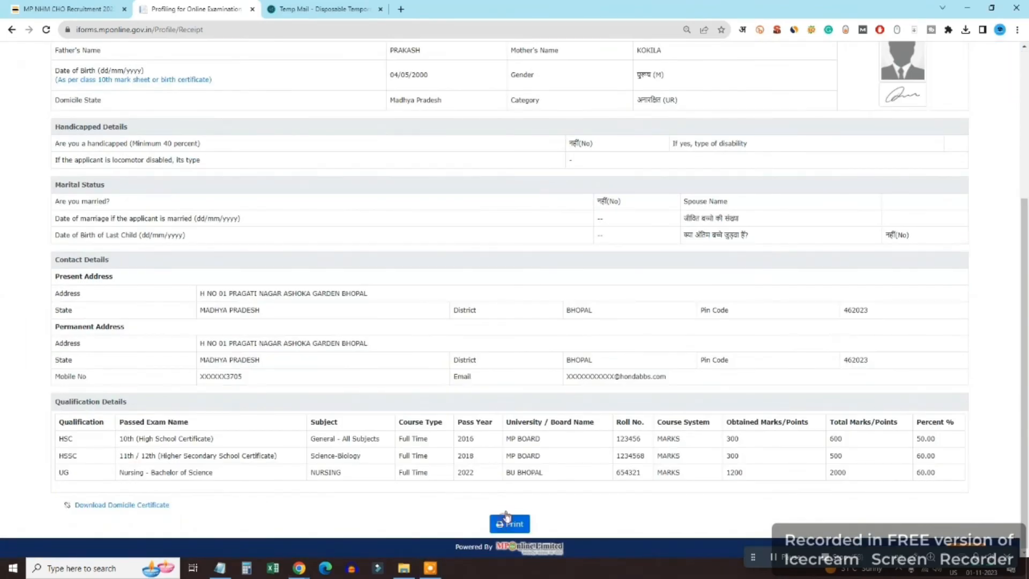
Open the Running Applications Forms list from the Profile Dashboard
scroll(598, 402, up, 4)
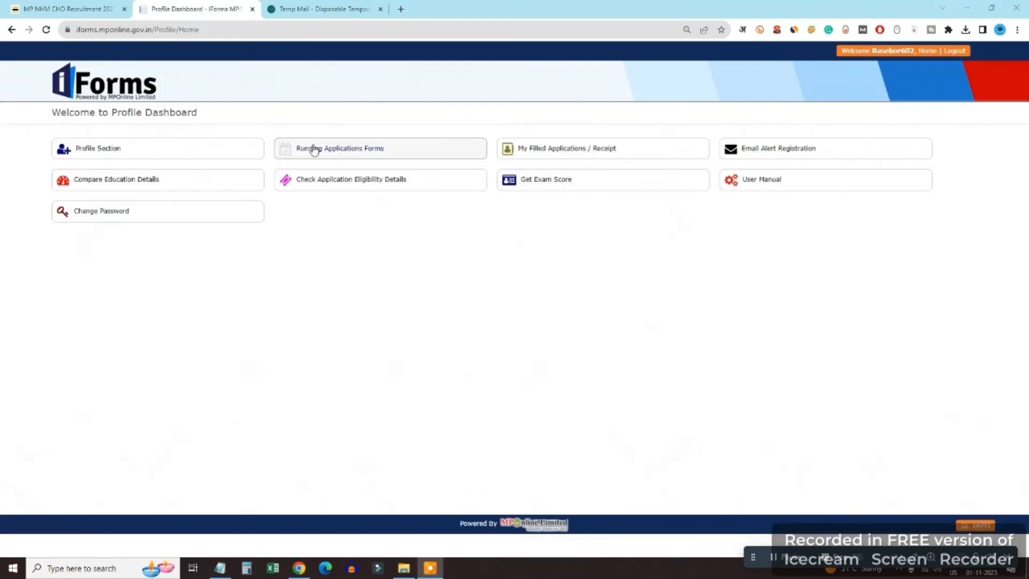
click(311, 145)
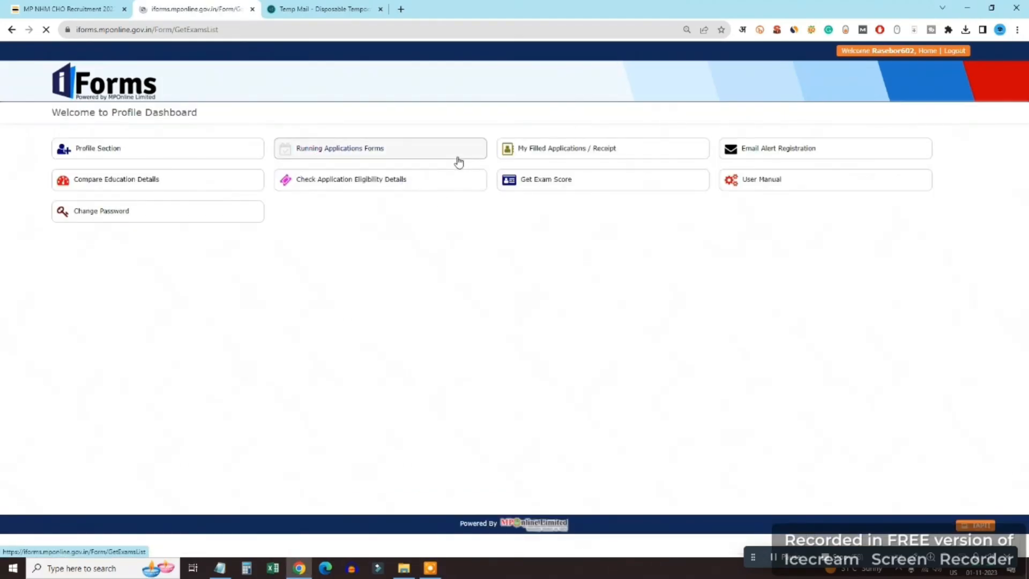
scroll(785, 384, down, 10)
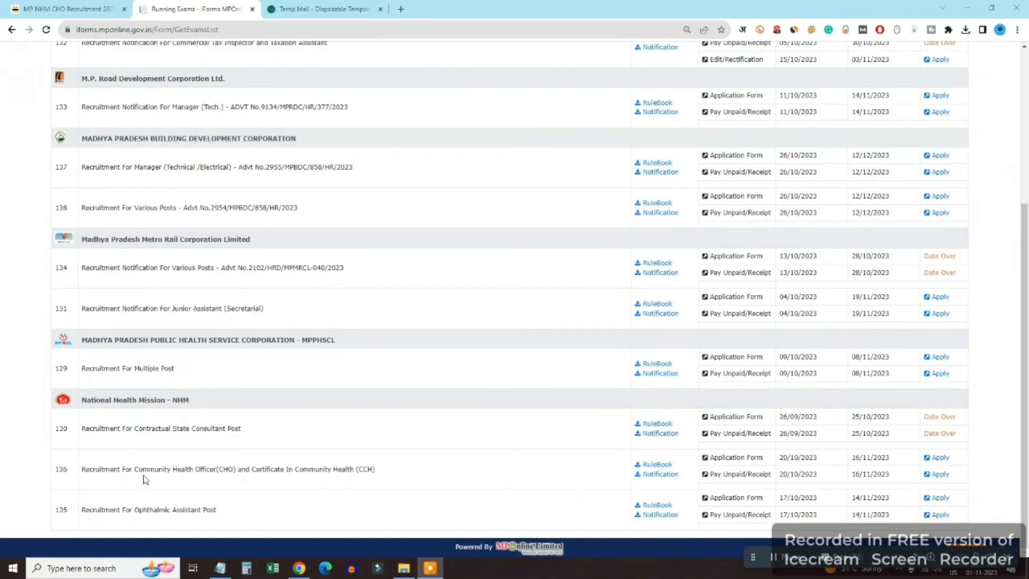